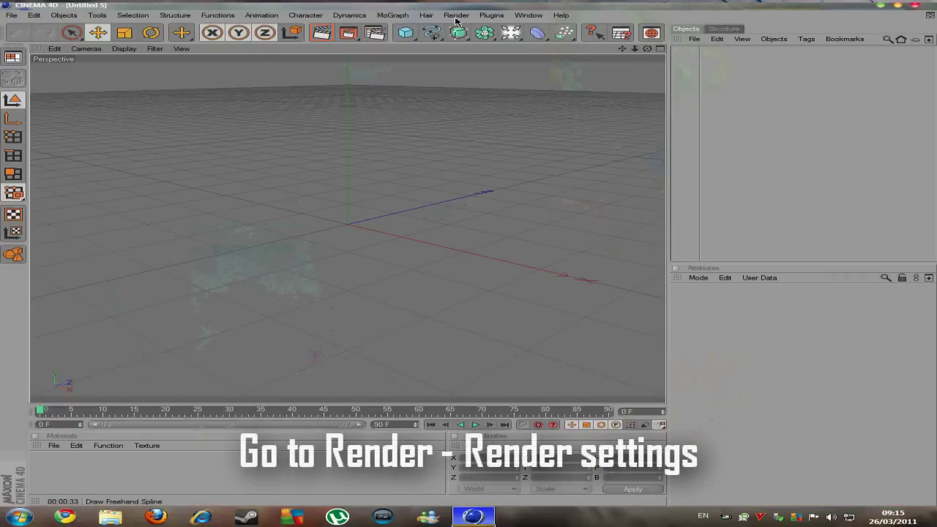
Step: Set the render output to 1280×720 and render all frames
{"action": "left_click", "coordinate": [456, 15]}
{"action": "left_click", "coordinate": [483, 108]}
{"action": "type", "text": "1280"}
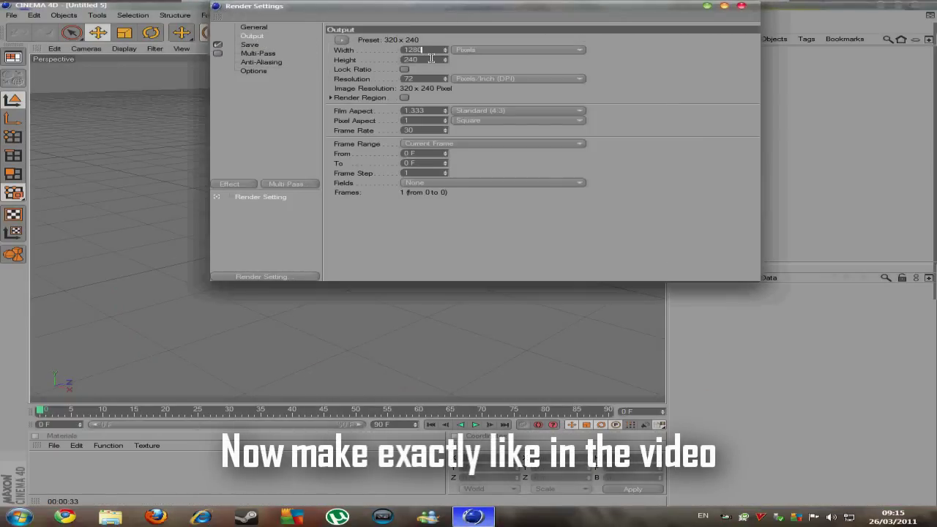
{"action": "key", "text": "Tab"}
{"action": "type", "text": "72"}
{"action": "key", "text": "Tab"}
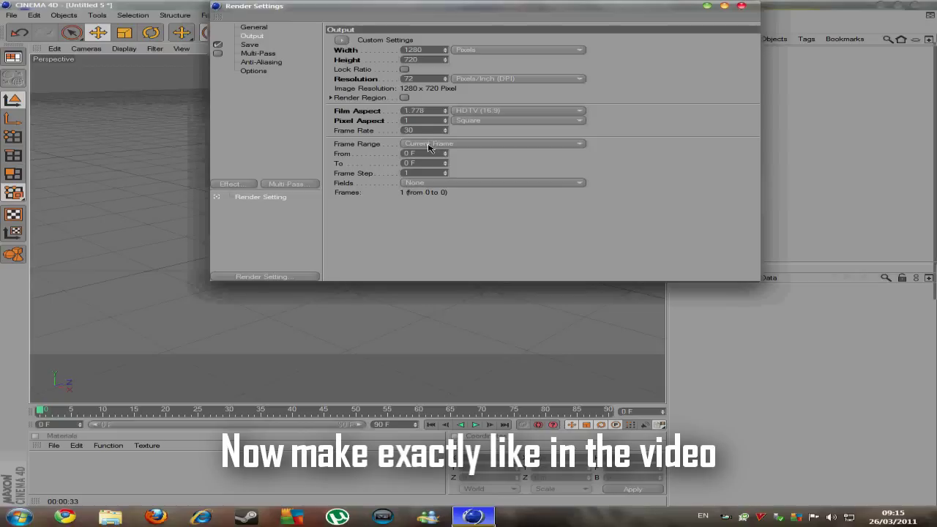
{"action": "left_click", "coordinate": [429, 144]}
{"action": "left_click", "coordinate": [435, 175]}
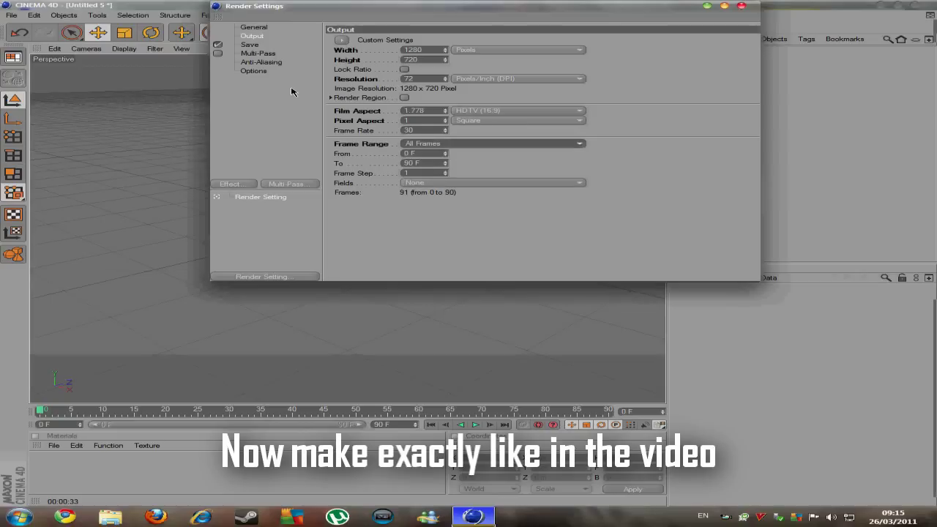
Step: Set anti-aliasing to Best with a 2x2 minimum level
{"action": "left_click", "coordinate": [257, 62]}
{"action": "left_click", "coordinate": [454, 40]}
{"action": "left_click", "coordinate": [448, 73]}
{"action": "left_click", "coordinate": [443, 84]}
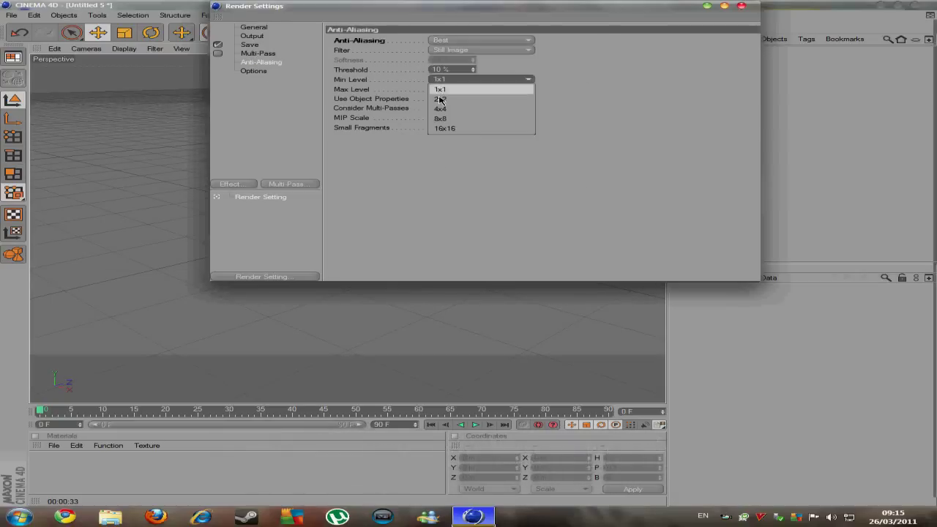
{"action": "left_click", "coordinate": [439, 98]}
Step: Add Ambient Occlusion and Global Illumination in IR + QMC (Still Image) mode
{"action": "left_click", "coordinate": [238, 187]}
{"action": "left_click", "coordinate": [288, 246]}
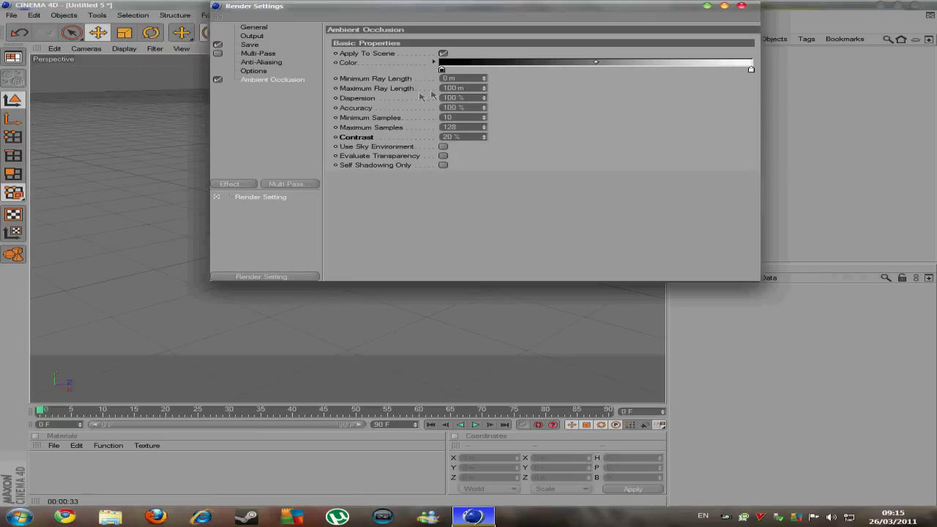
{"action": "left_click", "coordinate": [239, 189]}
{"action": "left_click", "coordinate": [303, 306]}
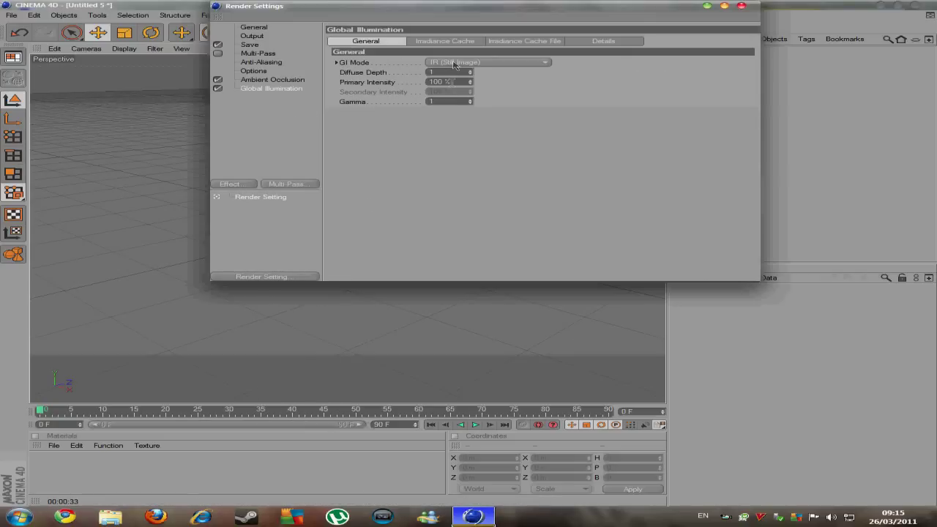
{"action": "left_click", "coordinate": [453, 62]}
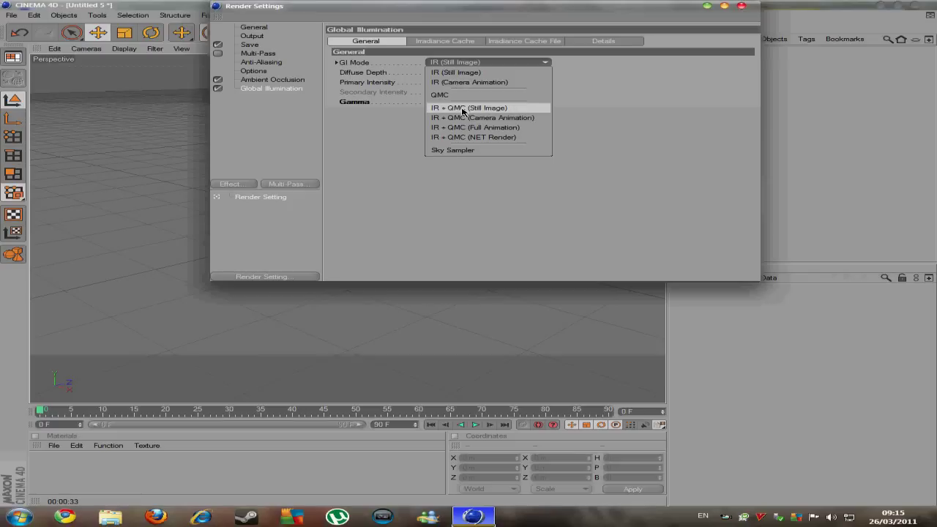
{"action": "left_click", "coordinate": [460, 110]}
{"action": "left_click", "coordinate": [741, 6]}
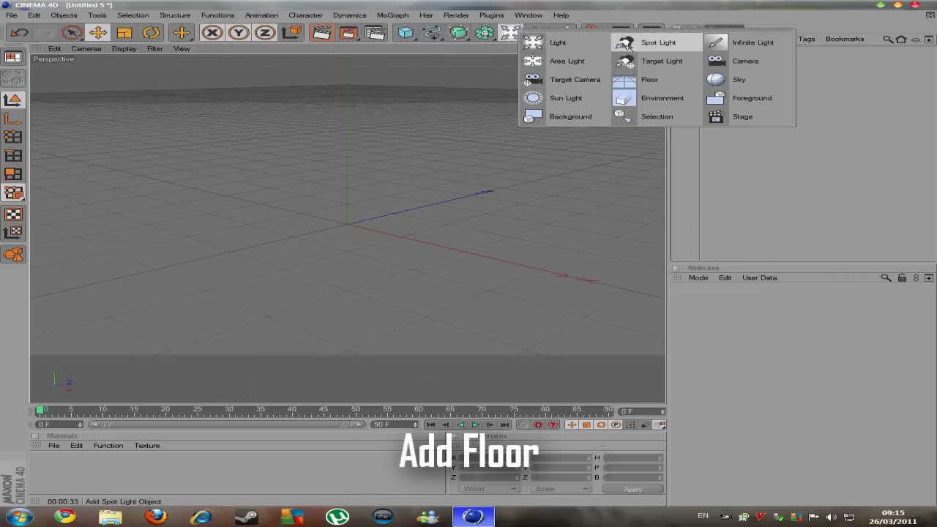
Step: Add a floor and a 3D text object reading TUTORIAL, 150 m high
{"action": "left_click_drag", "start_coordinate": [511, 32], "coordinate": [653, 86]}
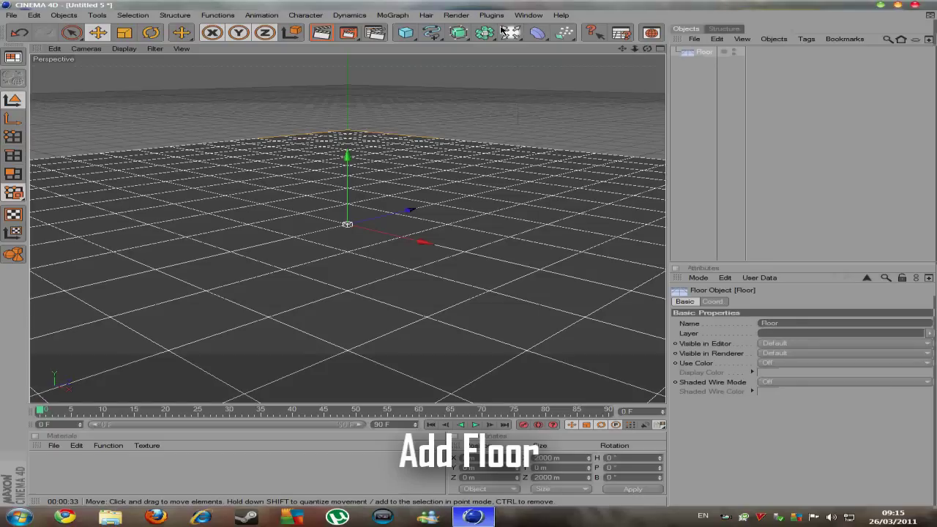
{"action": "left_click", "coordinate": [392, 15]}
{"action": "left_click", "coordinate": [423, 113]}
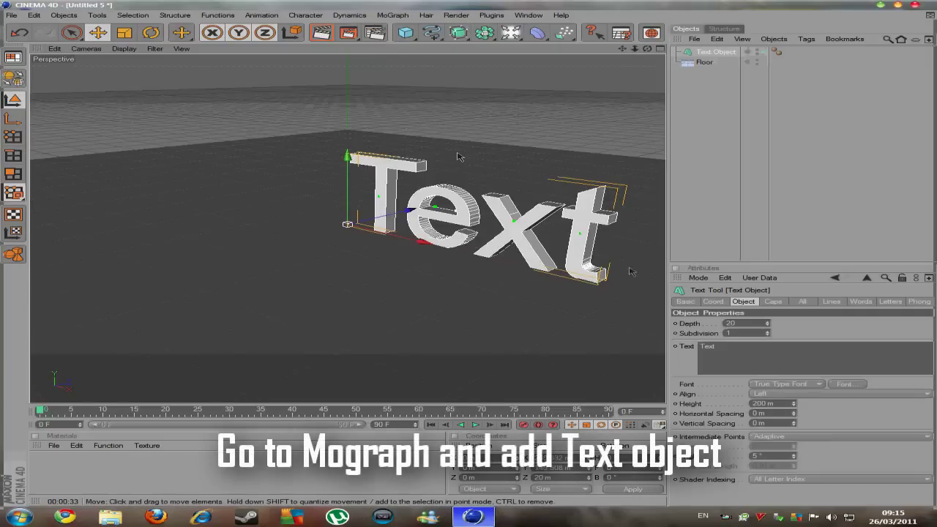
{"action": "left_click_drag", "start_coordinate": [428, 247], "coordinate": [400, 241]}
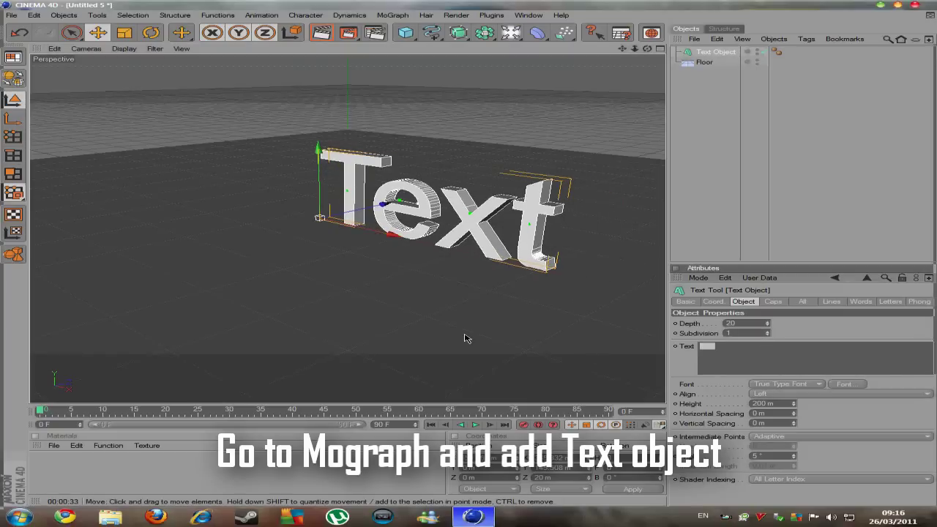
{"action": "type", "text": "TUTORIAL"}
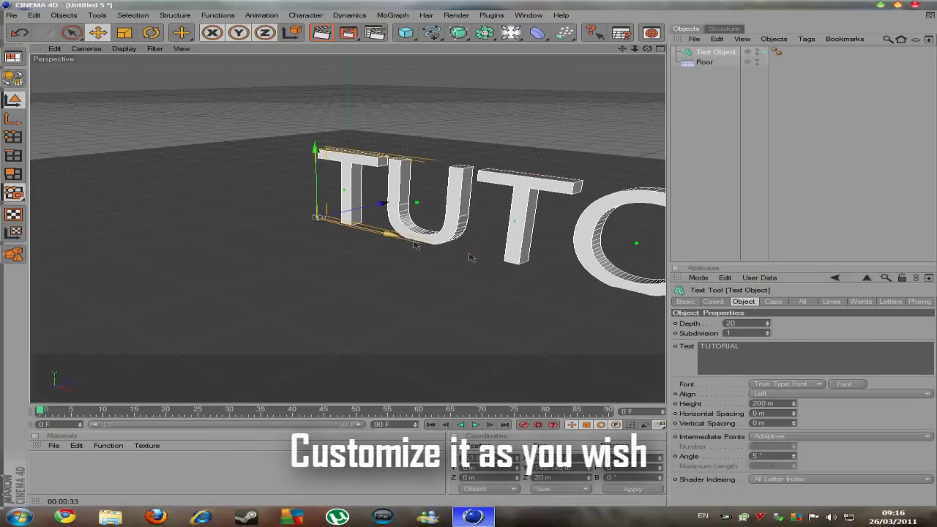
{"action": "type", "text": "150"}
{"action": "key", "text": "Return"}
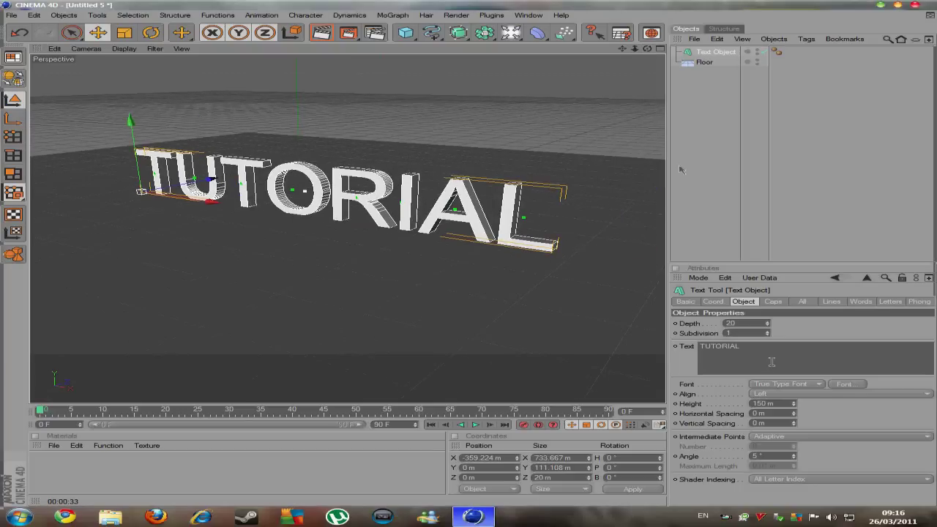
Step: Change the text font to Candara Bold
{"action": "left_click", "coordinate": [844, 384]}
{"action": "left_click", "coordinate": [70, 126]}
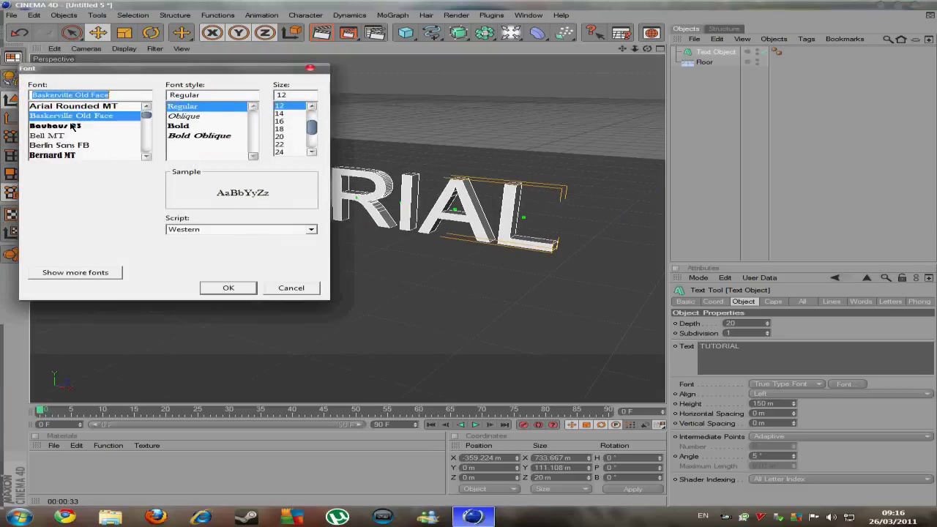
{"action": "scroll", "coordinate": [67, 129], "scroll_direction": "down", "scroll_amount": 3}
{"action": "scroll", "coordinate": [66, 132], "scroll_direction": "down", "scroll_amount": 1}
{"action": "scroll", "coordinate": [51, 145], "scroll_direction": "down", "scroll_amount": 1}
{"action": "scroll", "coordinate": [54, 135], "scroll_direction": "down", "scroll_amount": 1}
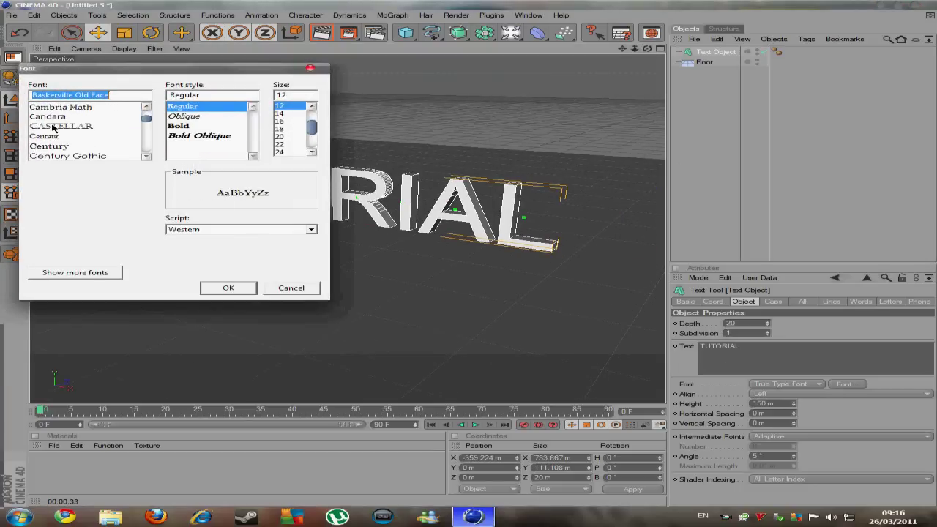
{"action": "left_click", "coordinate": [53, 117]}
{"action": "left_click", "coordinate": [178, 125]}
{"action": "left_click", "coordinate": [226, 288]}
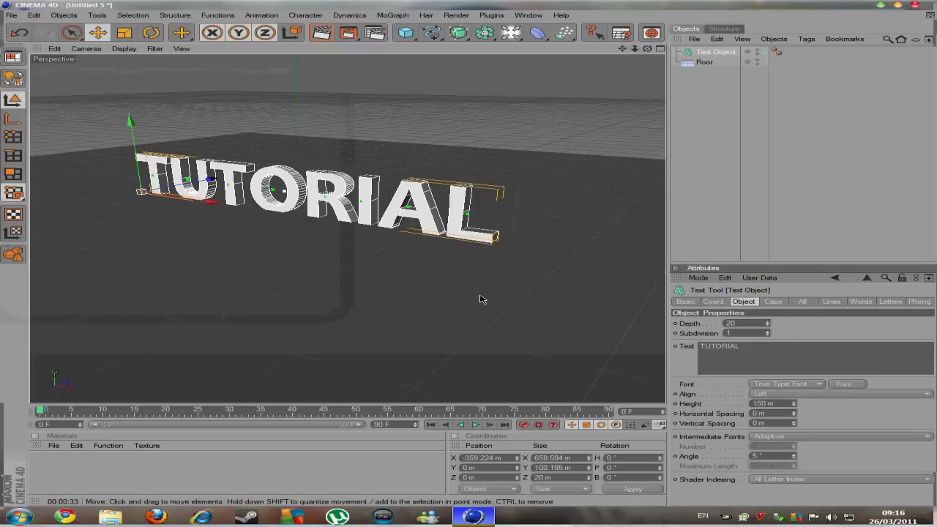
Step: Move the TUTORIAL text toward the centre and set its extrusion depth to 40
{"action": "left_click_drag", "start_coordinate": [189, 214], "coordinate": [222, 222]}
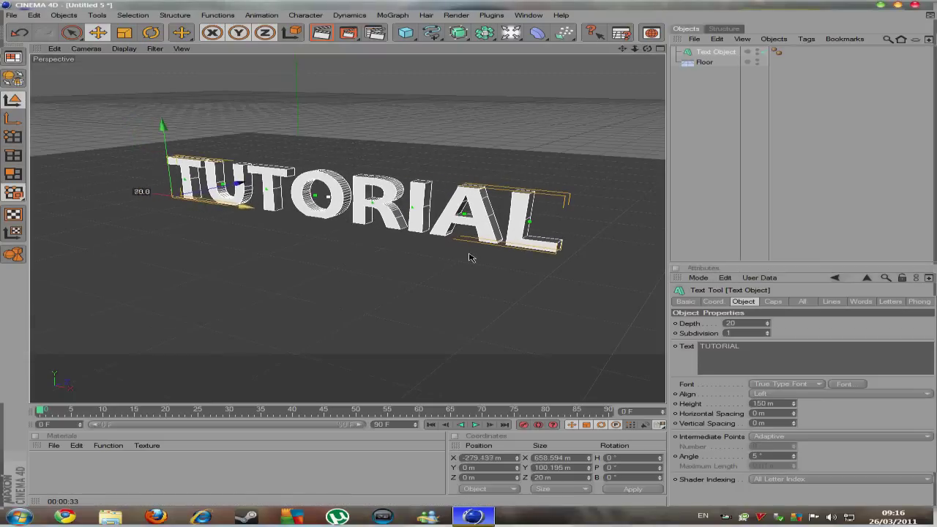
{"action": "type", "text": "4"}
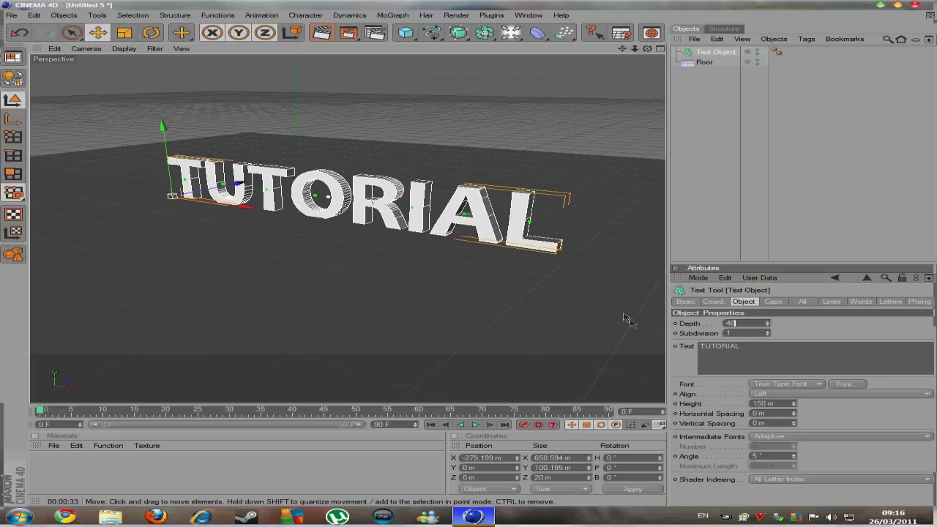
{"action": "key", "text": "Return"}
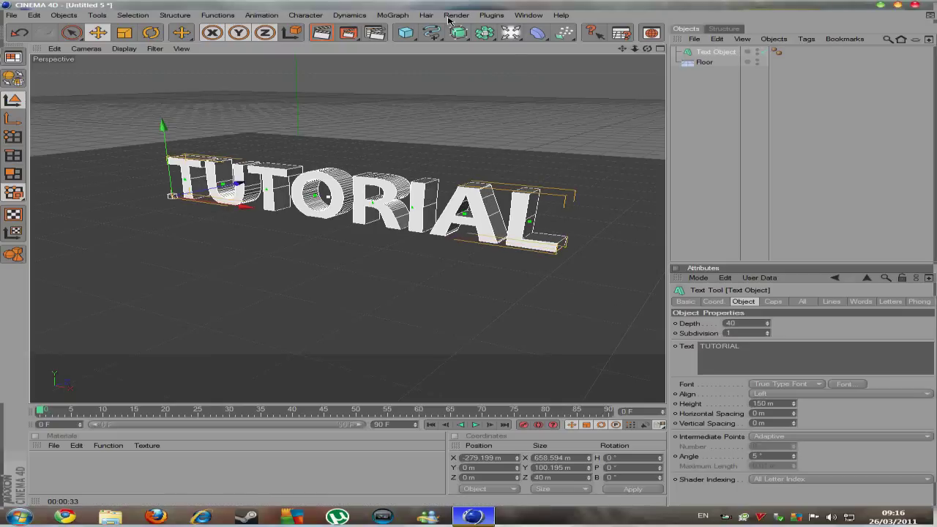
Step: Add a light above the TUTORIAL text using Shadow Maps (Soft) shadows
{"action": "left_click", "coordinate": [535, 37]}
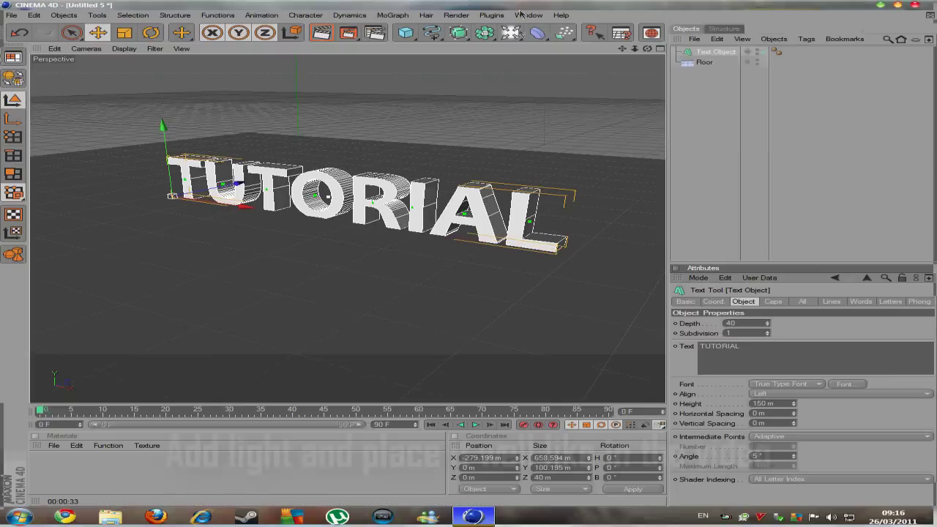
{"action": "left_click_drag", "start_coordinate": [564, 32], "coordinate": [554, 42]}
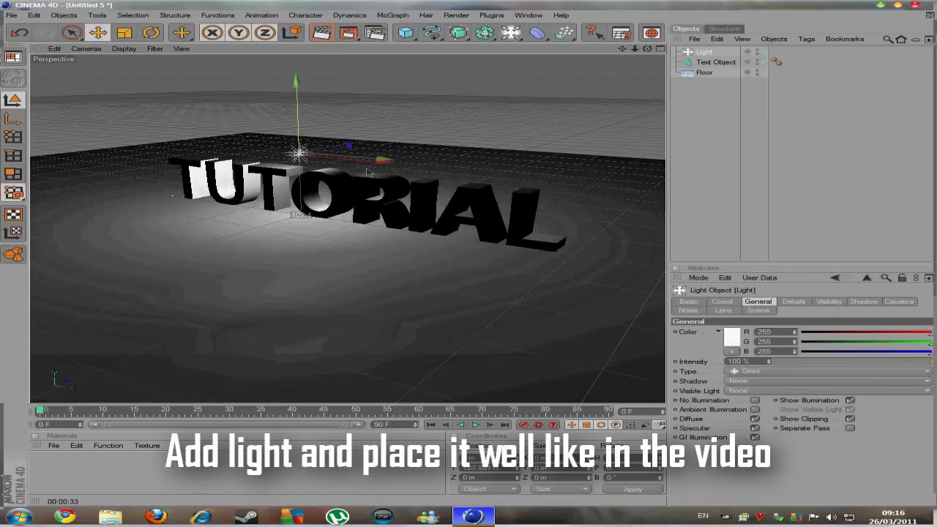
{"action": "left_click_drag", "start_coordinate": [368, 172], "coordinate": [472, 259]}
{"action": "left_click", "coordinate": [756, 381]}
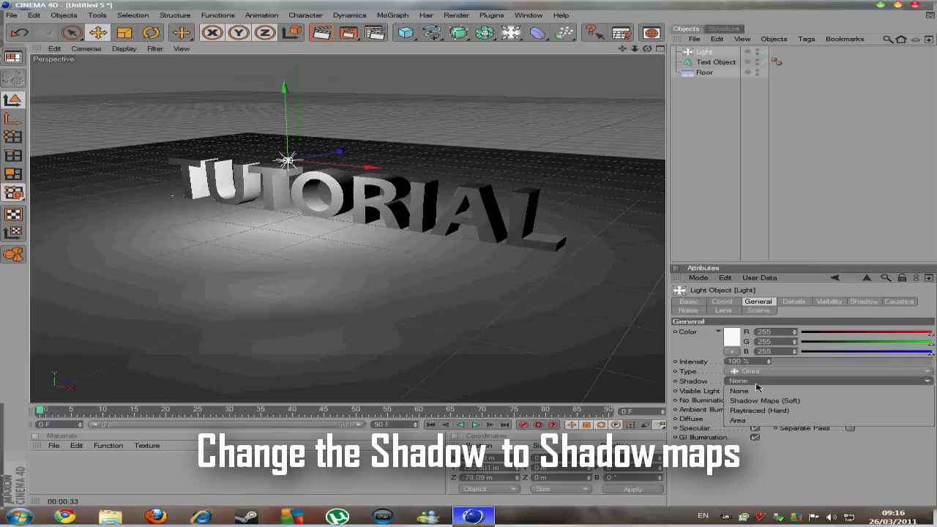
{"action": "left_click", "coordinate": [764, 400]}
Step: Render the active viewport to check the soft shadows on the floor
{"action": "left_click", "coordinate": [457, 18]}
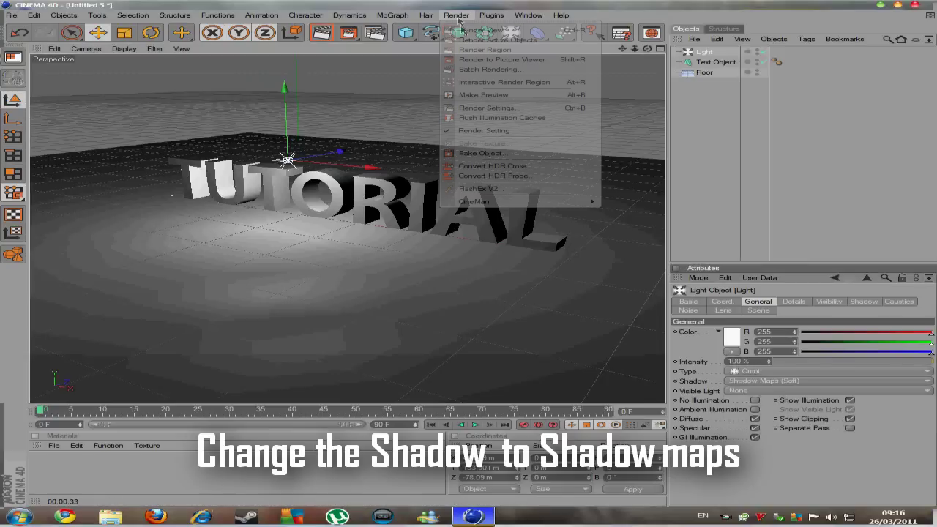
{"action": "left_click", "coordinate": [464, 31]}
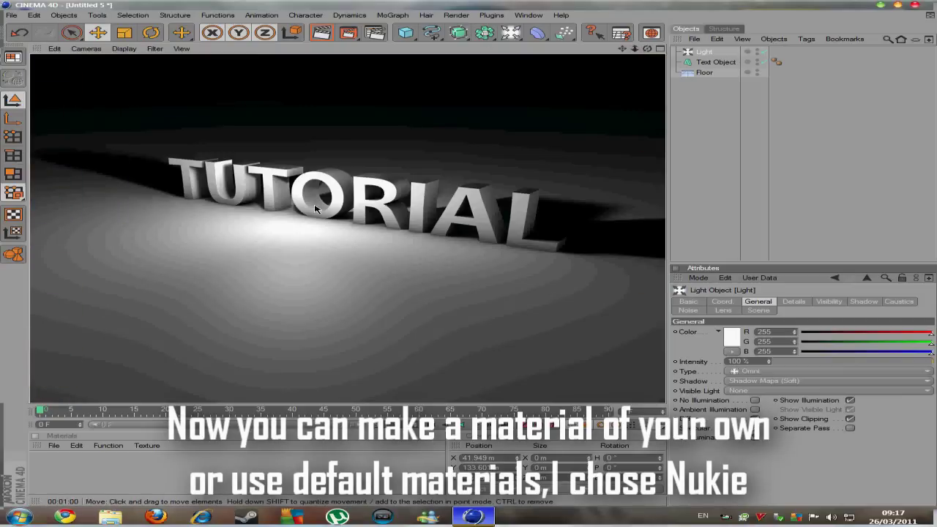
Step: Create a Nukei shader material and apply it to the text object
{"action": "left_click", "coordinate": [54, 446]}
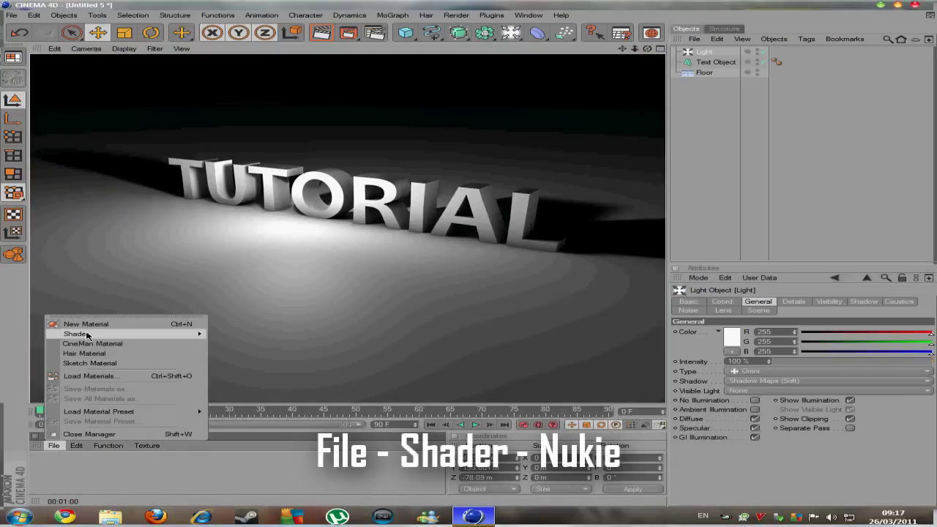
{"action": "left_click", "coordinate": [229, 393]}
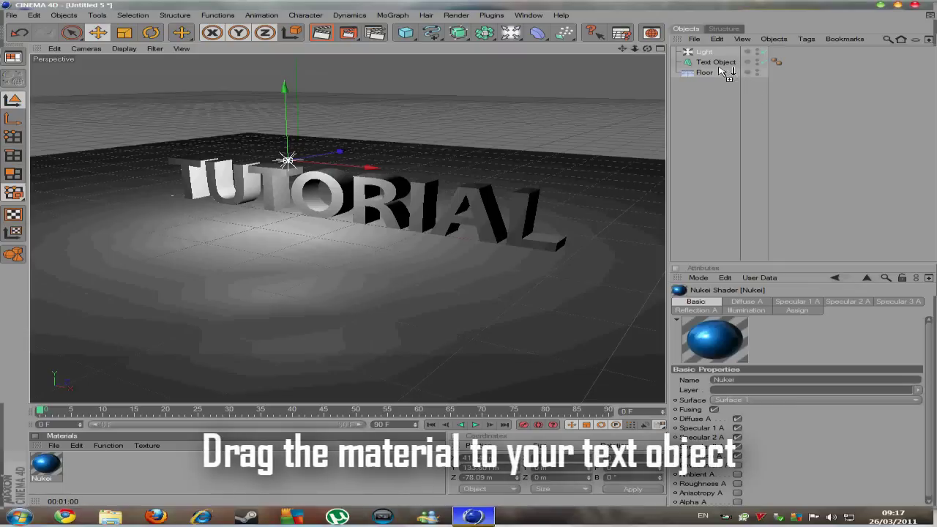
{"action": "left_click_drag", "start_coordinate": [720, 66], "coordinate": [717, 63]}
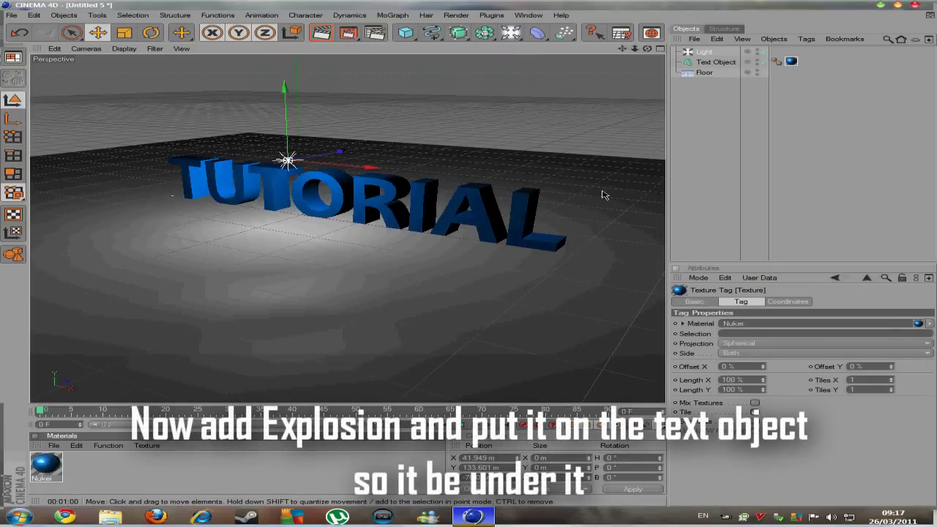
Step: Add an Explosion deformer and parent it under Text Object
{"action": "left_click", "coordinate": [538, 33]}
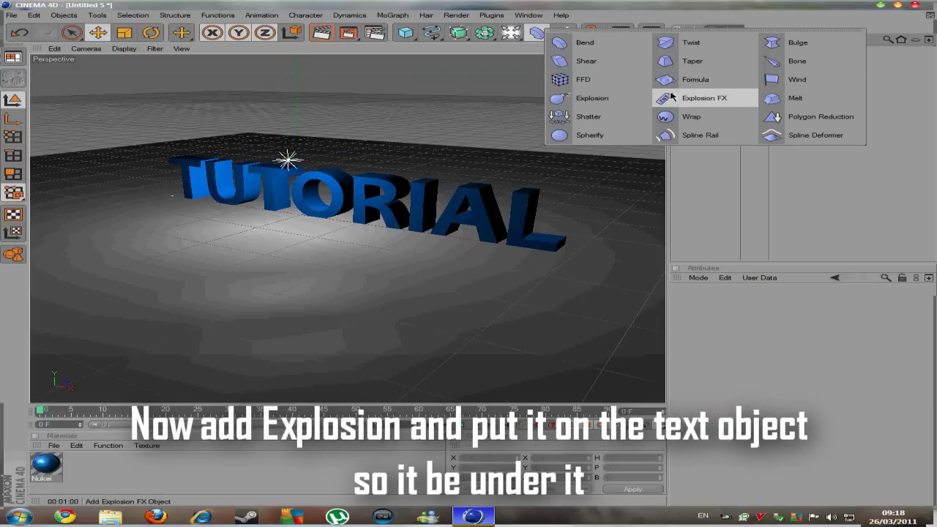
{"action": "left_click", "coordinate": [585, 98]}
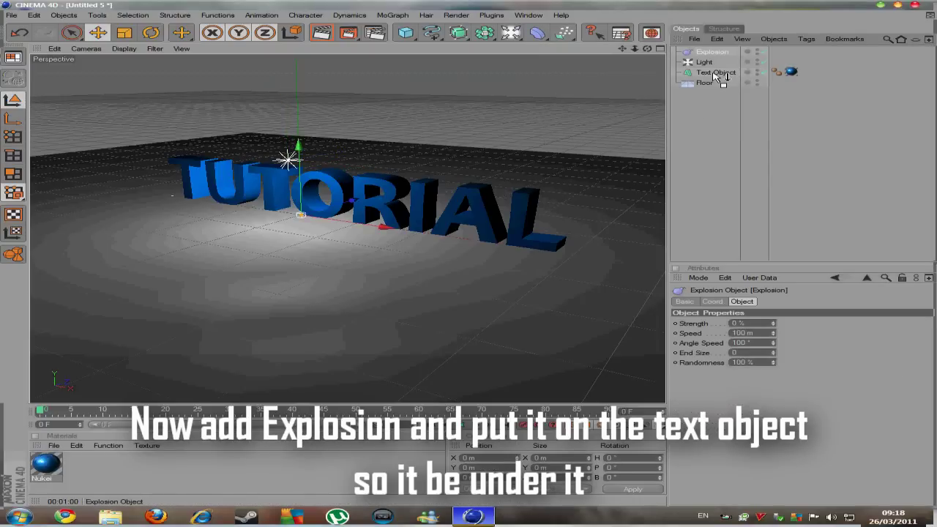
{"action": "left_click_drag", "start_coordinate": [714, 75], "coordinate": [715, 77]}
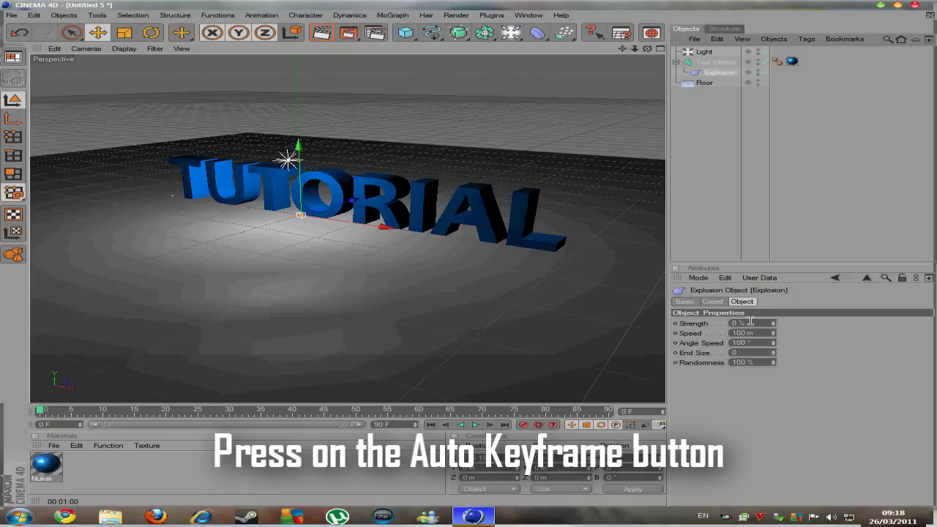
Step: Enable auto keyframing and key Explosion Strength at 100% on frame 0
{"action": "left_click", "coordinate": [538, 426]}
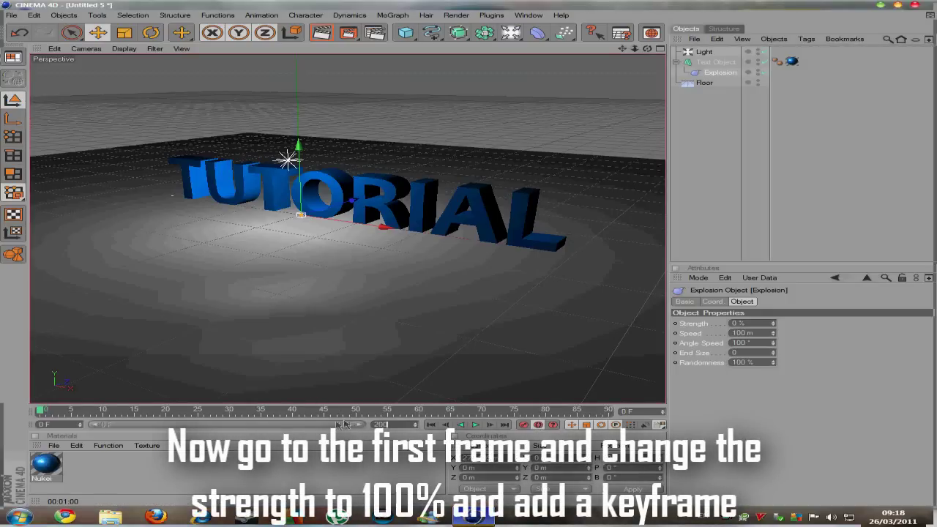
{"action": "left_click_drag", "start_coordinate": [344, 424], "coordinate": [363, 425]}
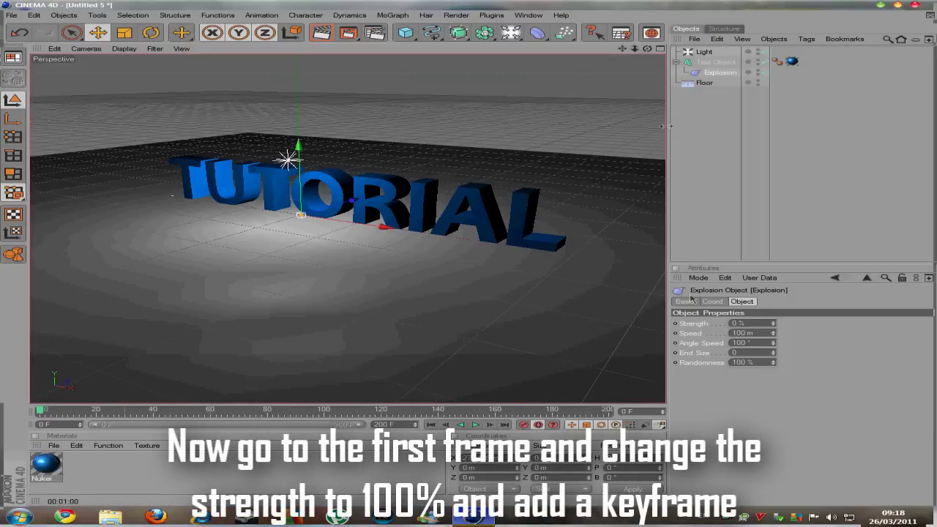
{"action": "left_click", "coordinate": [763, 324]}
{"action": "type", "text": "100"}
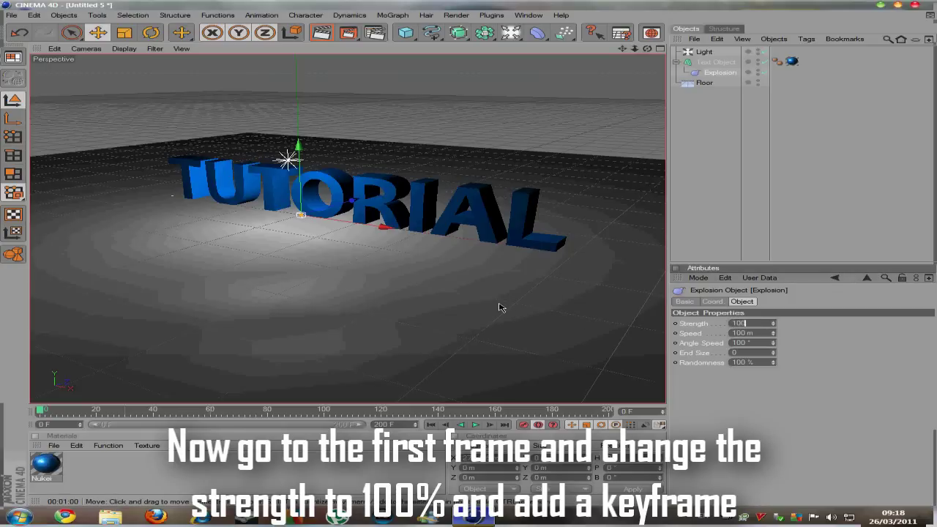
{"action": "key", "text": "Return"}
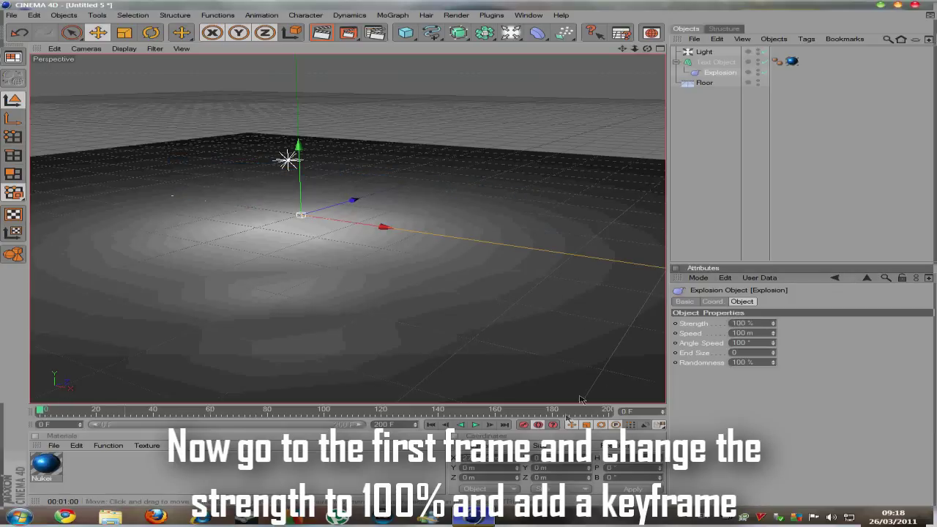
Step: Key Explosion Strength at 0% on frame 100 and scrub to preview it
{"action": "left_click_drag", "start_coordinate": [82, 414], "coordinate": [125, 414]}
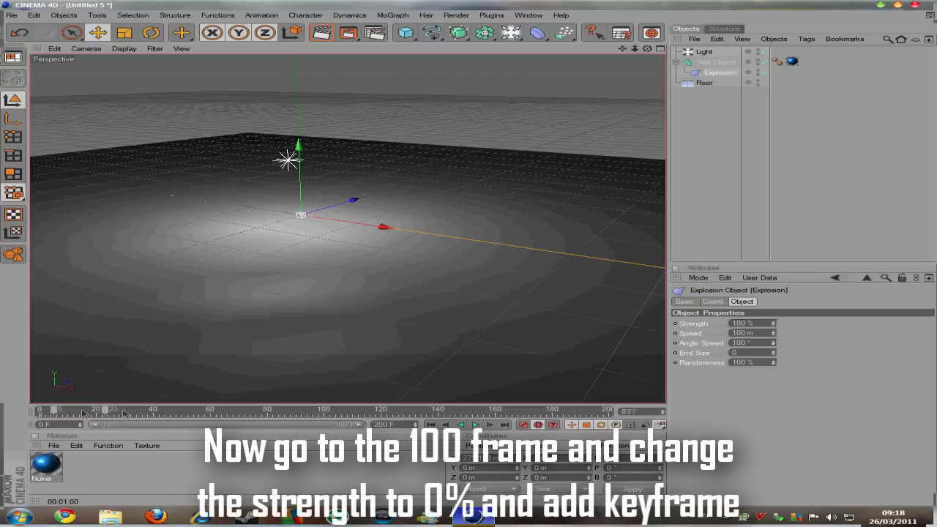
{"action": "left_click", "coordinate": [753, 322]}
{"action": "type", "text": "0"}
{"action": "key", "text": "Return"}
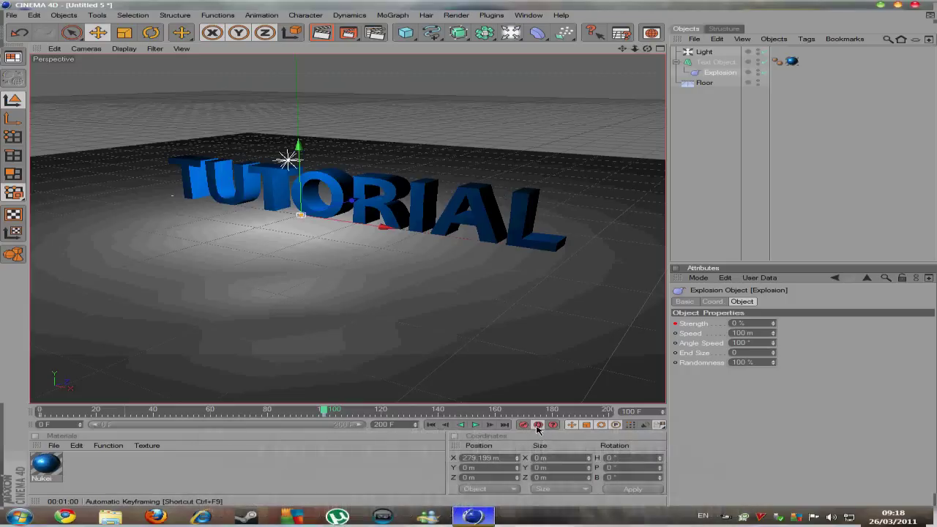
{"action": "mouse_move", "coordinate": [322, 411]}
{"action": "left_mouse_down"}
{"action": "mouse_move", "coordinate": [106, 408]}
{"action": "mouse_move", "coordinate": [331, 404]}
{"action": "left_mouse_up"}
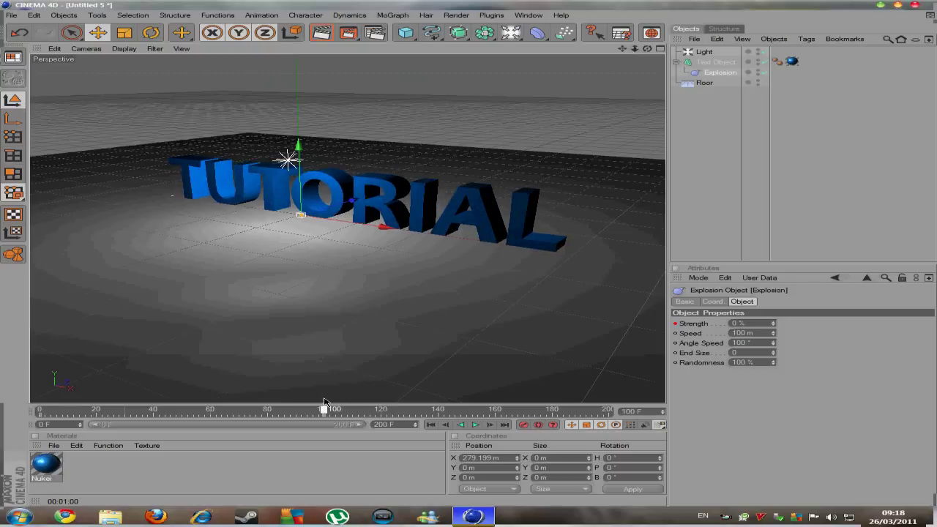
Step: Set the scene end frame to 120 and scrub back through the explosion
{"action": "left_click_drag", "start_coordinate": [331, 403], "coordinate": [338, 407]}
{"action": "type", "text": "20"}
{"action": "key", "text": "Return"}
{"action": "mouse_move", "coordinate": [537, 420]}
{"action": "left_mouse_down"}
{"action": "mouse_move", "coordinate": [239, 408]}
{"action": "mouse_move", "coordinate": [206, 382]}
{"action": "mouse_move", "coordinate": [594, 382]}
{"action": "left_mouse_up"}
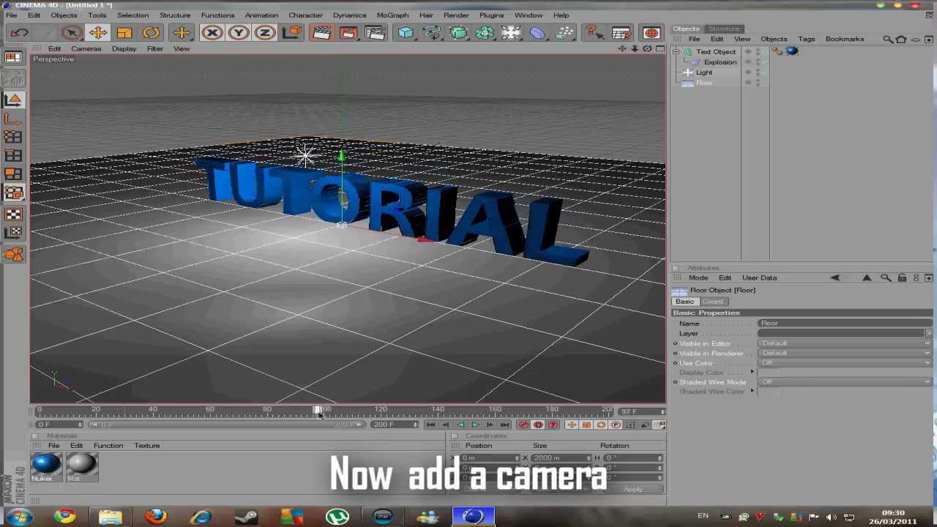
Step: Add a Camera, look through it in the viewport, and return to frame 0
{"action": "left_click_drag", "start_coordinate": [320, 414], "coordinate": [341, 411]}
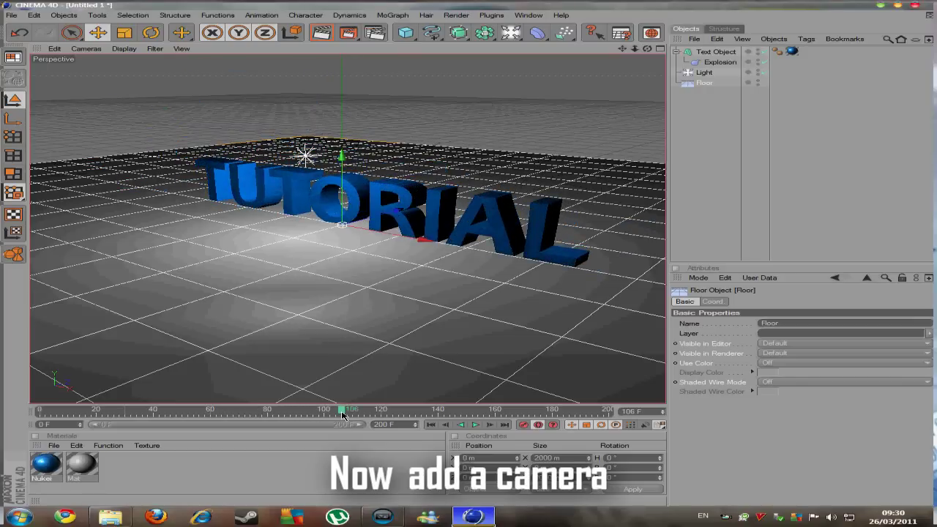
{"action": "left_click", "coordinate": [716, 52]}
{"action": "left_click", "coordinate": [515, 36]}
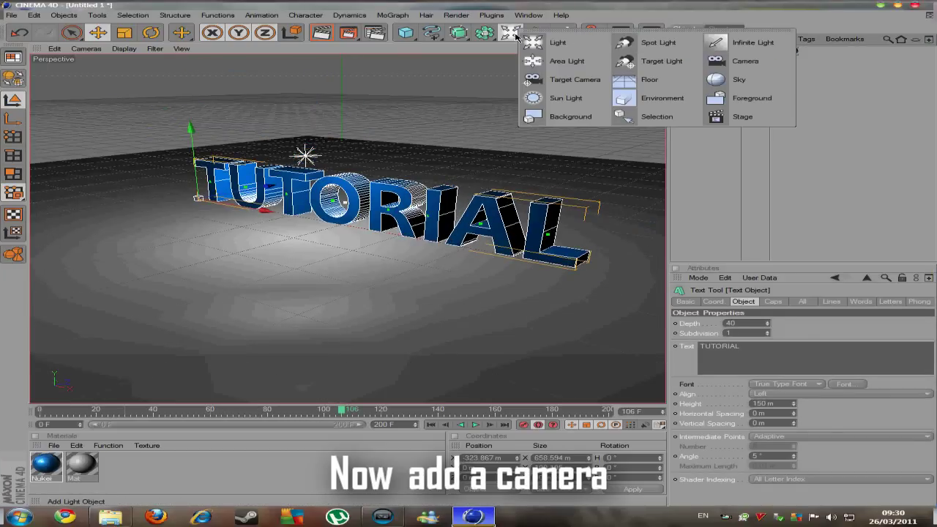
{"action": "left_click", "coordinate": [743, 61]}
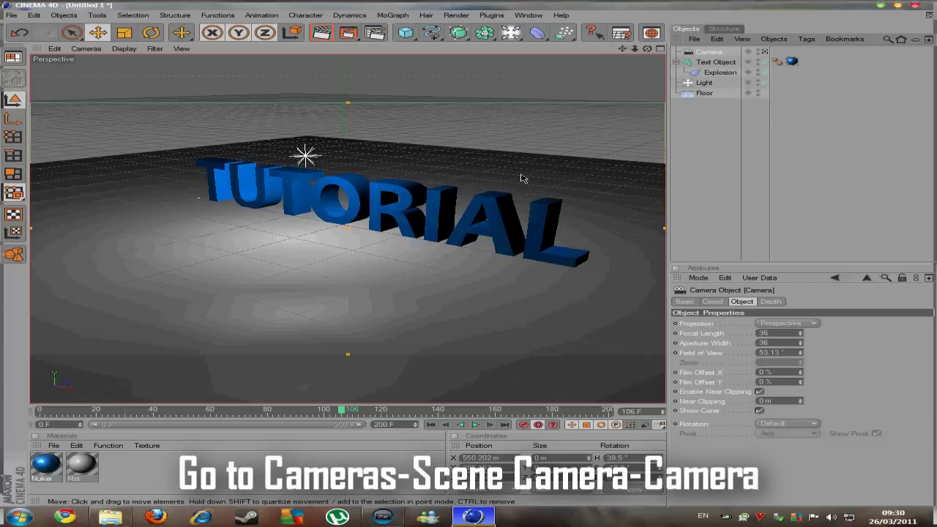
{"action": "left_click", "coordinate": [91, 49]}
{"action": "mouse_move", "coordinate": [114, 64]}
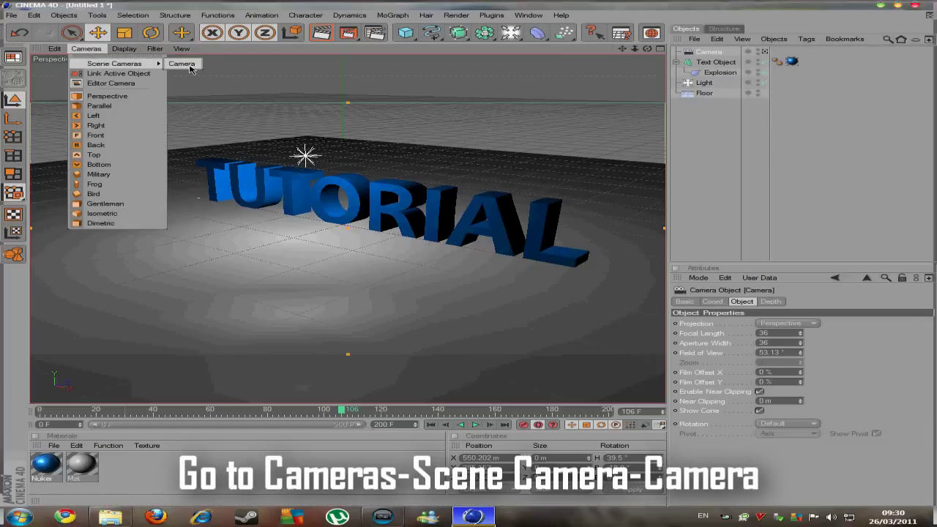
{"action": "left_click", "coordinate": [187, 64]}
{"action": "left_click_drag", "start_coordinate": [336, 412], "coordinate": [41, 410]}
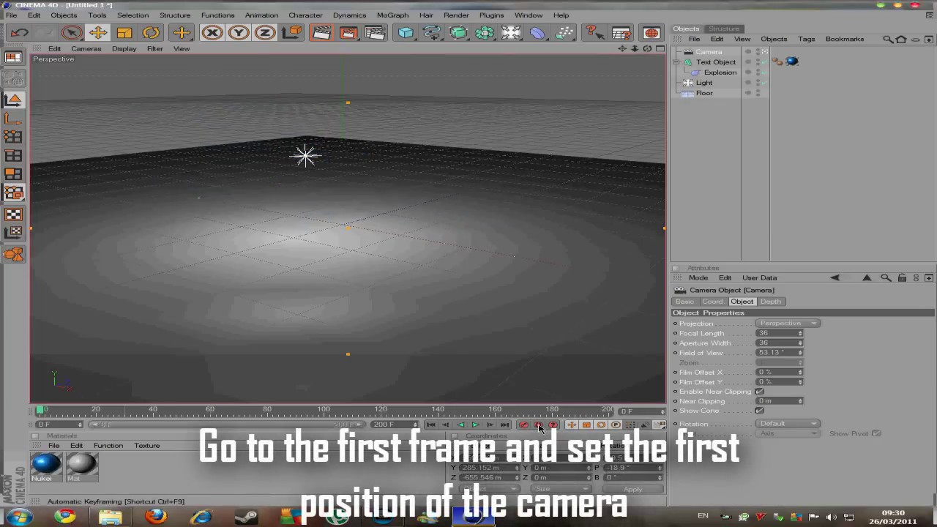
Step: Enable auto keyframing and set the camera's low starting view at frame 0
{"action": "left_click", "coordinate": [538, 425]}
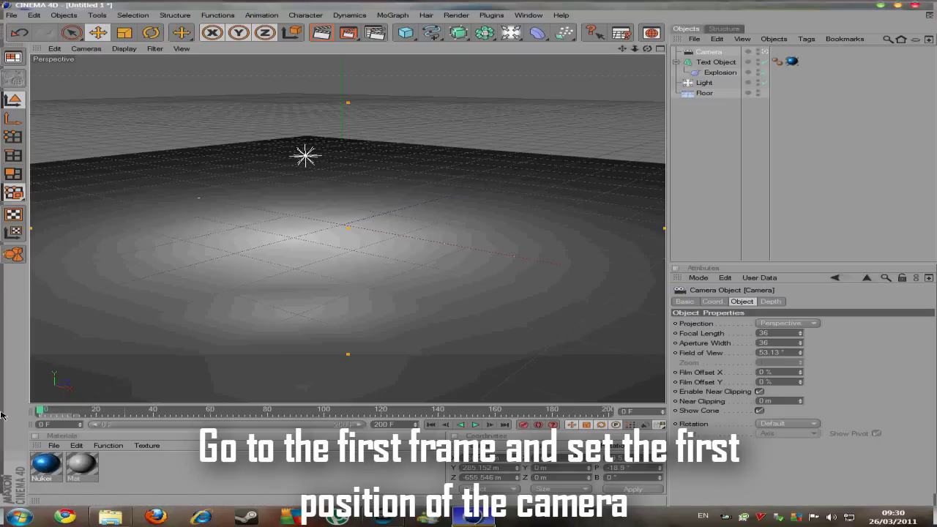
{"action": "key", "text": "ctrl+shift+a"}
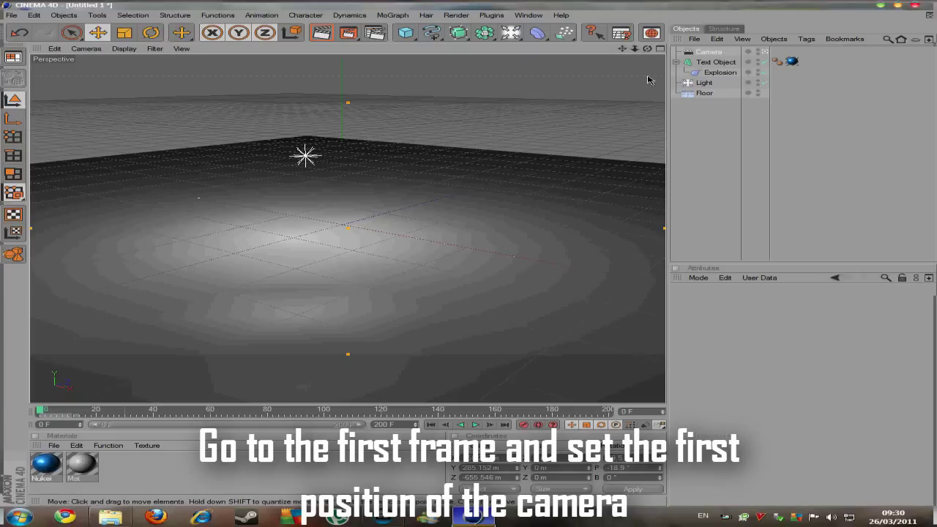
{"action": "left_click_drag", "start_coordinate": [469, 259], "coordinate": [626, 50], "text": "alt"}
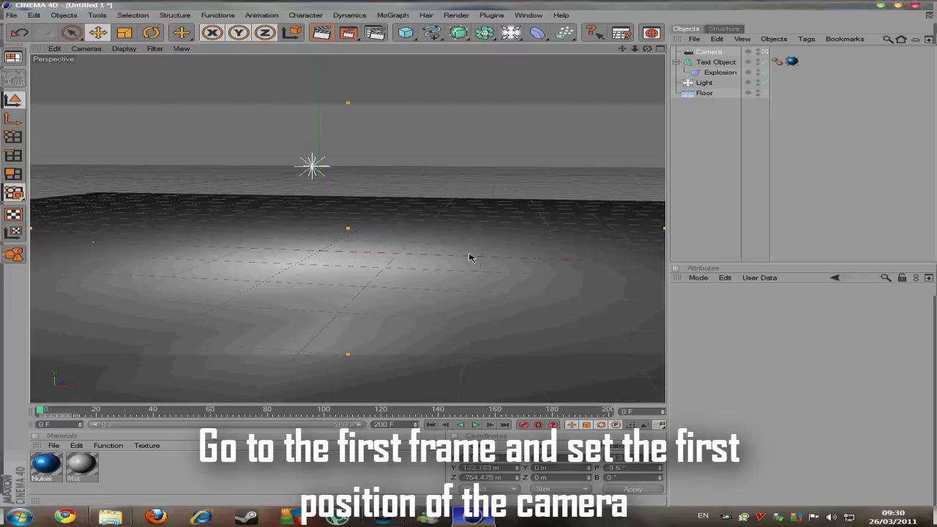
{"action": "left_click_drag", "start_coordinate": [470, 257], "coordinate": [471, 256], "text": "alt"}
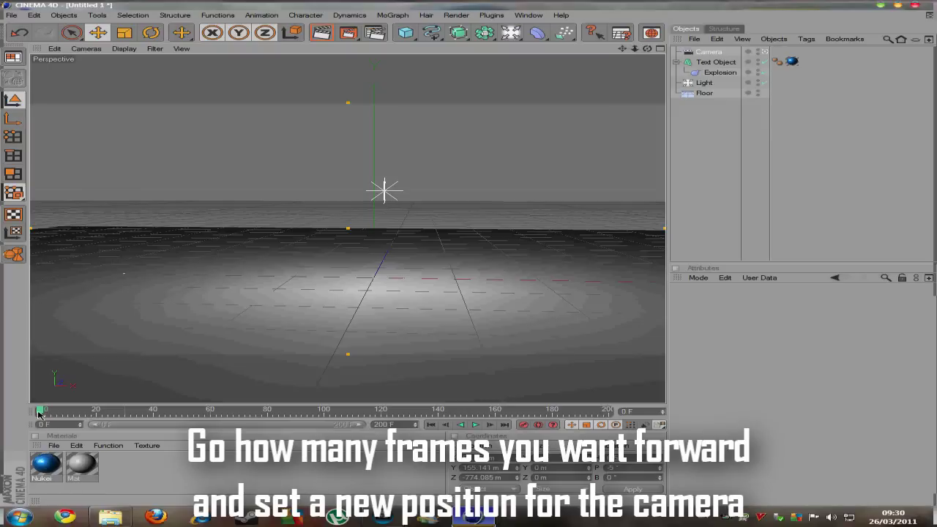
Step: At frame 100, move the camera closer and face-on to the TUTORIAL text
{"action": "left_click_drag", "start_coordinate": [138, 413], "coordinate": [341, 415]}
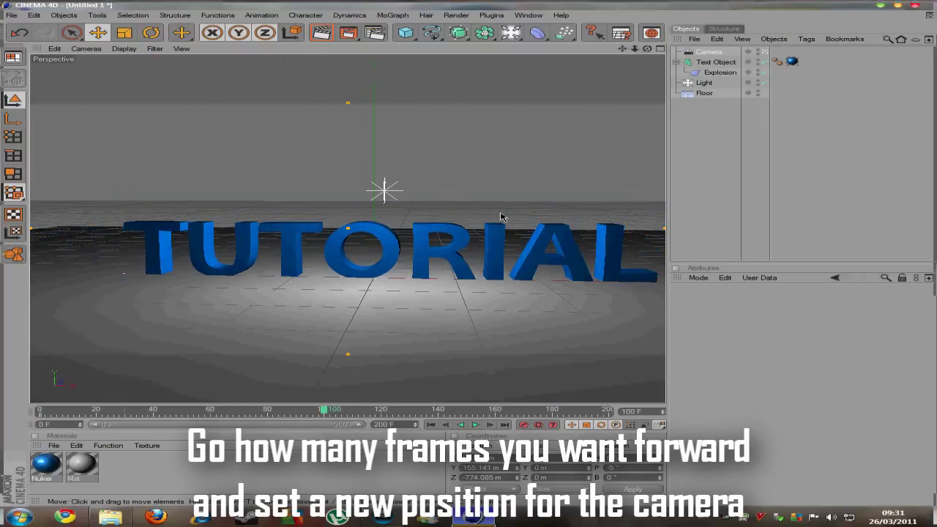
{"action": "left_click_drag", "start_coordinate": [502, 216], "coordinate": [470, 257], "text": "alt"}
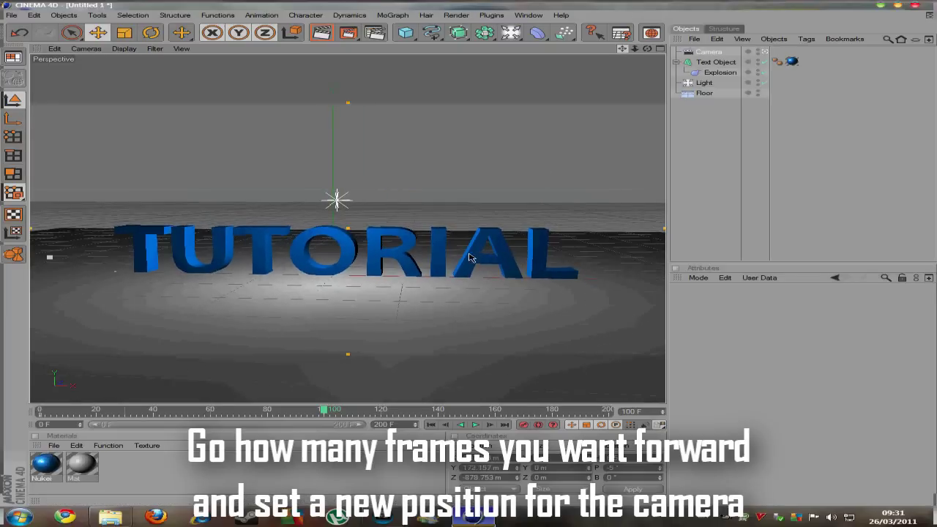
{"action": "scroll", "coordinate": [574, 104], "scroll_direction": "down", "scroll_amount": 1}
{"action": "scroll", "coordinate": [571, 234], "scroll_direction": "down", "scroll_amount": 1}
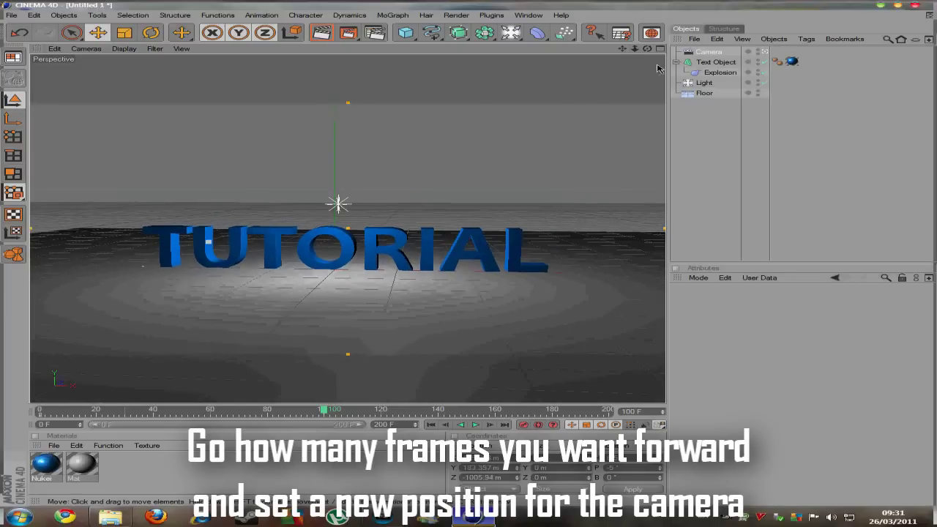
{"action": "left_click_drag", "start_coordinate": [648, 55], "coordinate": [473, 257]}
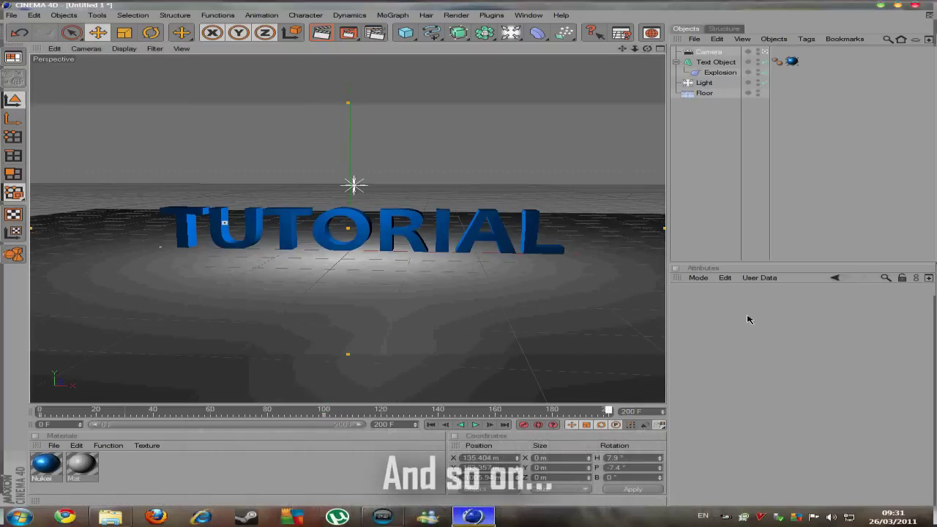
{"action": "left_click_drag", "start_coordinate": [648, 52], "coordinate": [580, 136]}
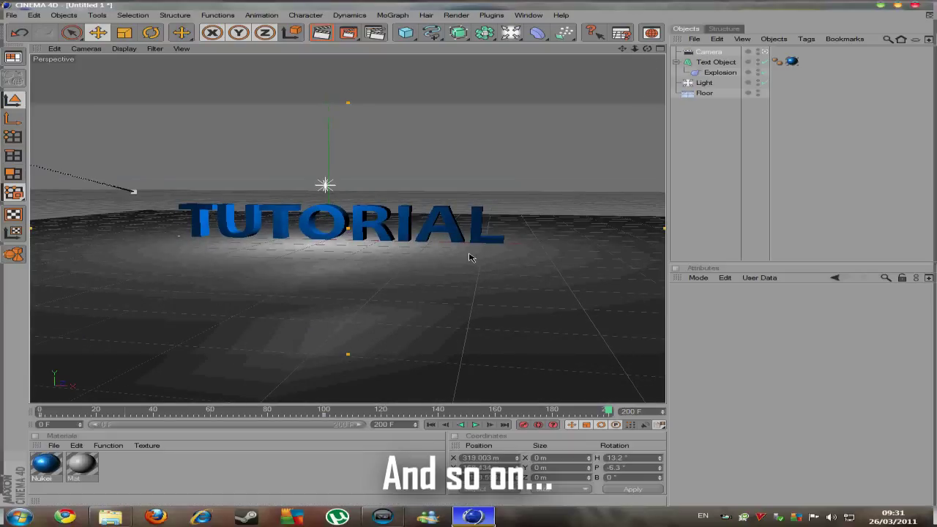
{"action": "left_click_drag", "start_coordinate": [580, 135], "coordinate": [469, 257]}
{"action": "left_click_drag", "start_coordinate": [621, 48], "coordinate": [523, 421]}
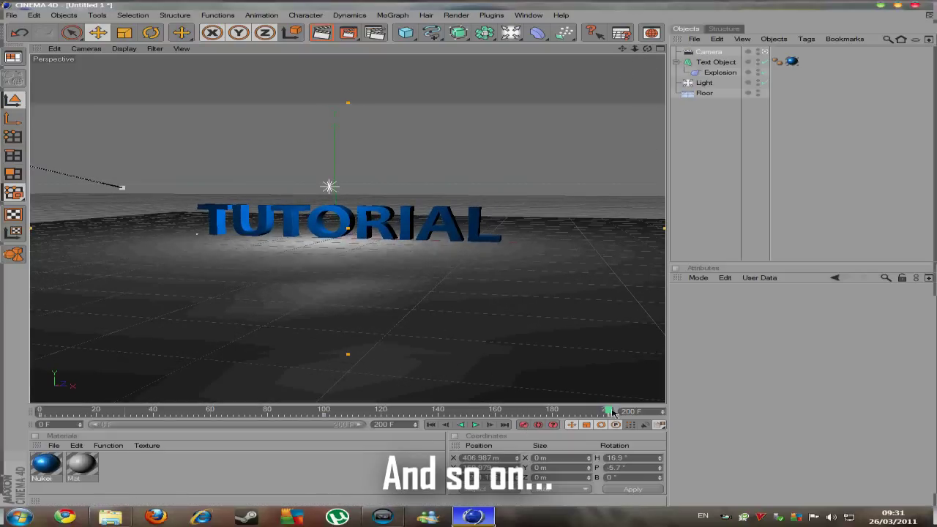
Step: Play back the camera animation, then return to frame 0
{"action": "left_click", "coordinate": [463, 424]}
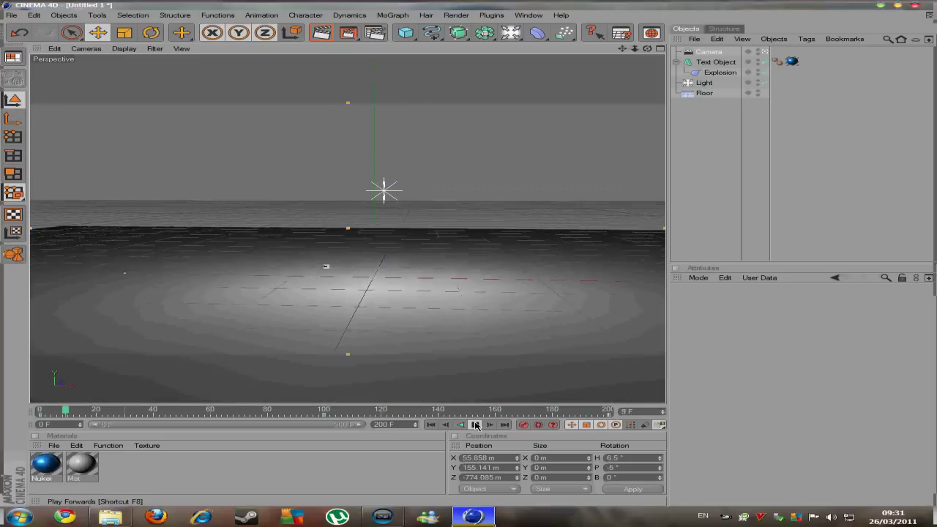
{"action": "left_click", "coordinate": [475, 425]}
{"action": "left_click_drag", "start_coordinate": [141, 408], "coordinate": [40, 409]}
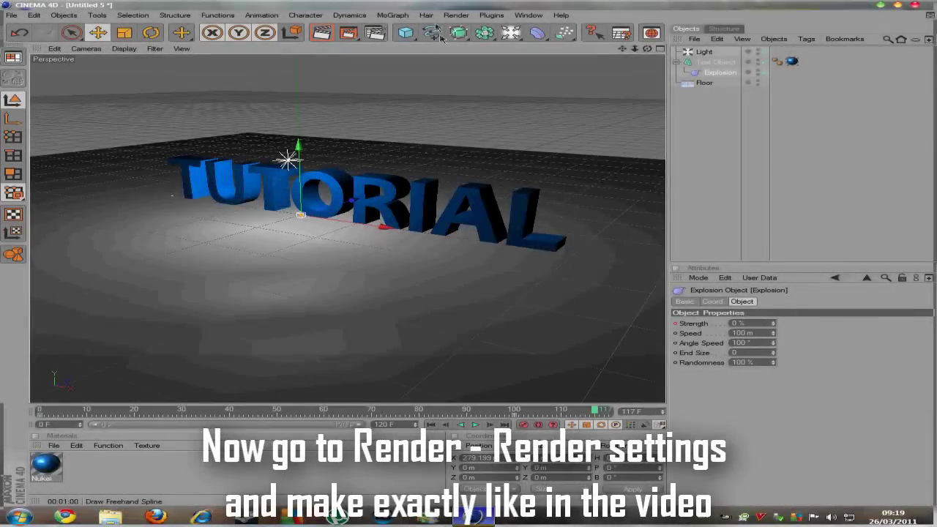
Step: Set the render save file to TUTORIAL on the Desktop
{"action": "left_click", "coordinate": [456, 14]}
{"action": "left_click", "coordinate": [485, 108]}
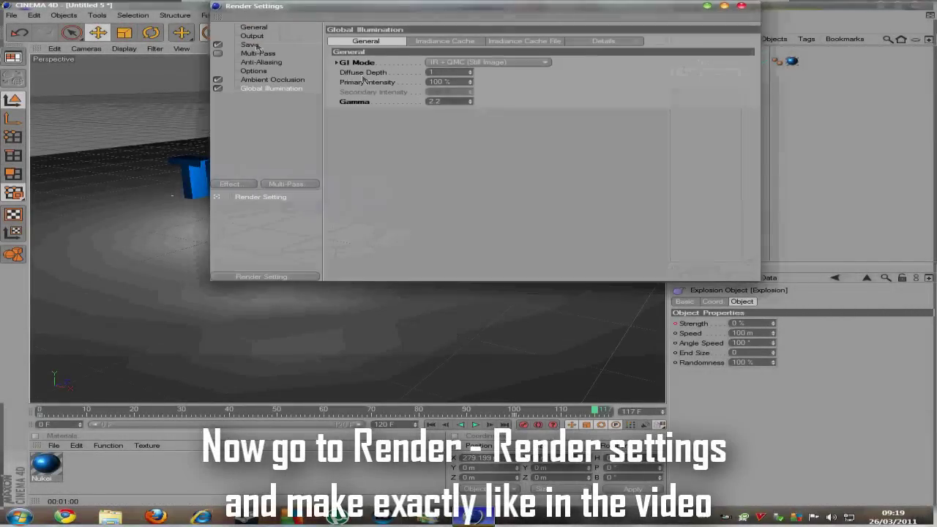
{"action": "left_click", "coordinate": [252, 37]}
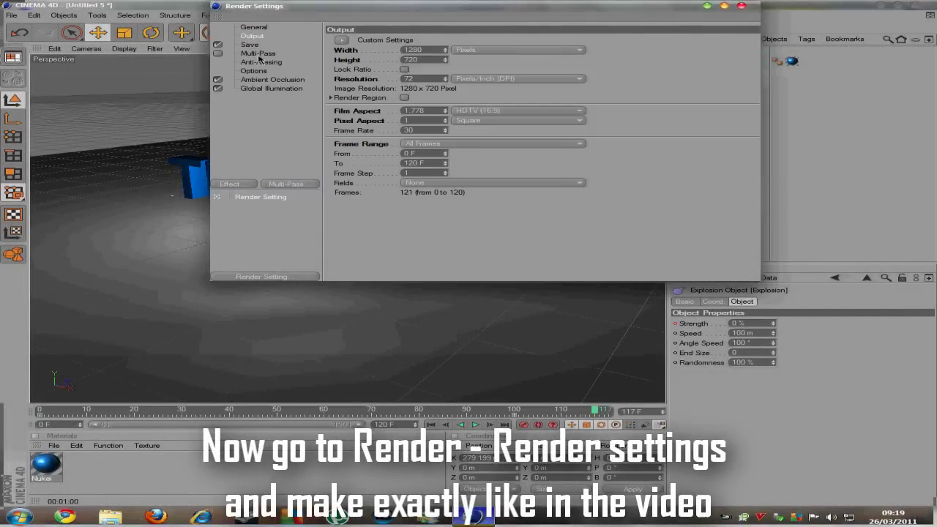
{"action": "left_click", "coordinate": [249, 45]}
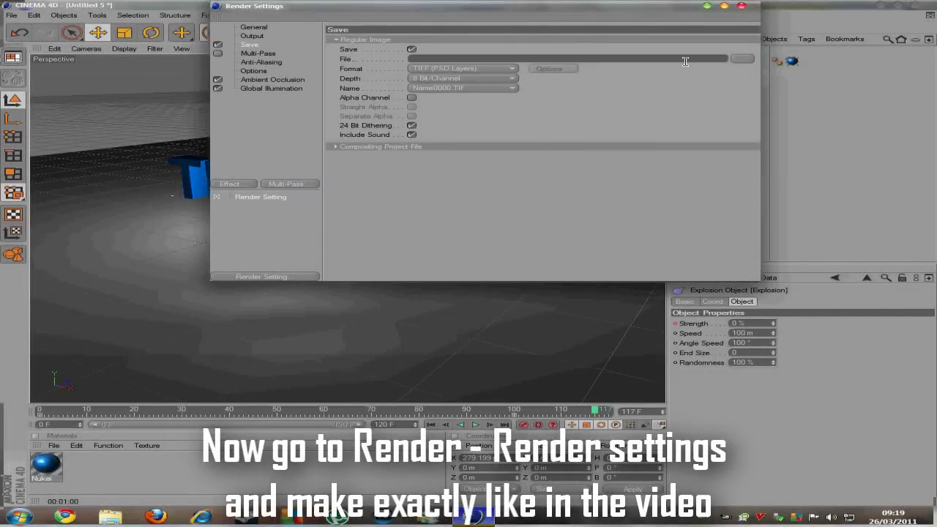
{"action": "left_click", "coordinate": [736, 60]}
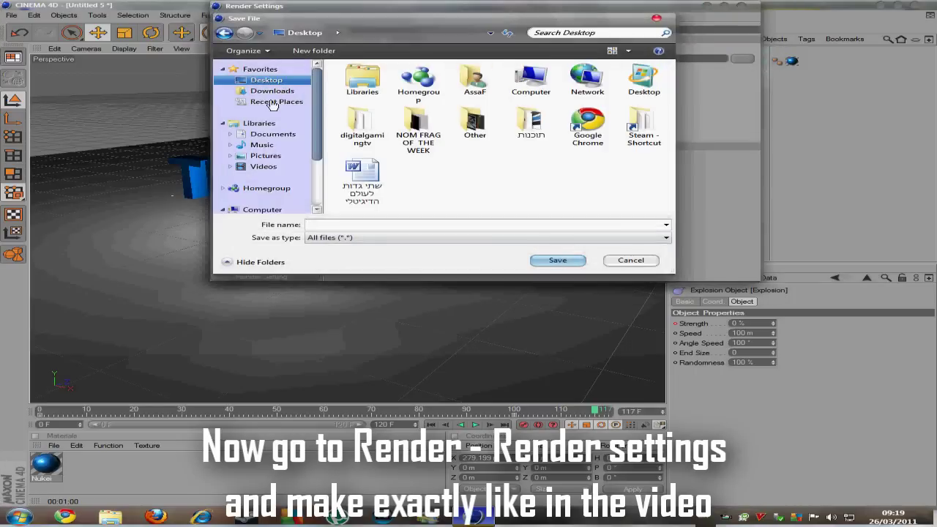
{"action": "left_click", "coordinate": [331, 224]}
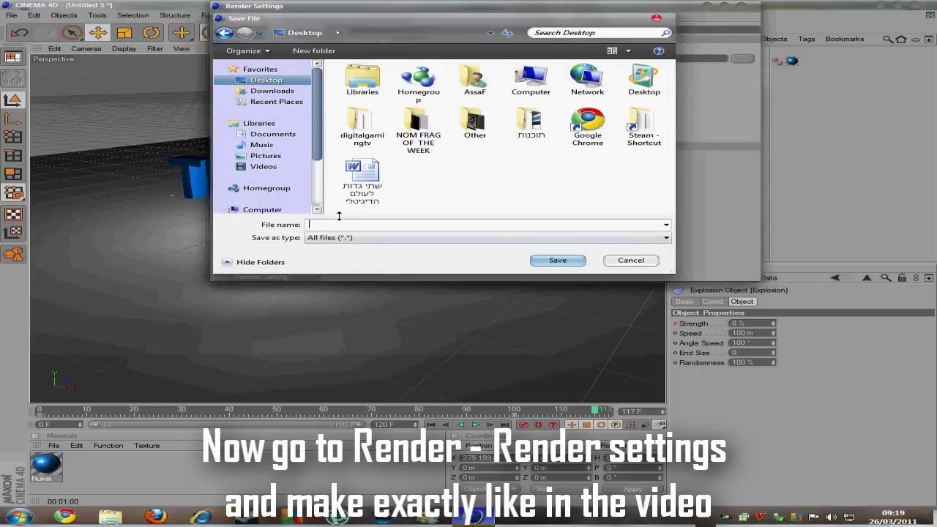
{"action": "type", "text": "TUTORIAL"}
{"action": "key", "text": "Return"}
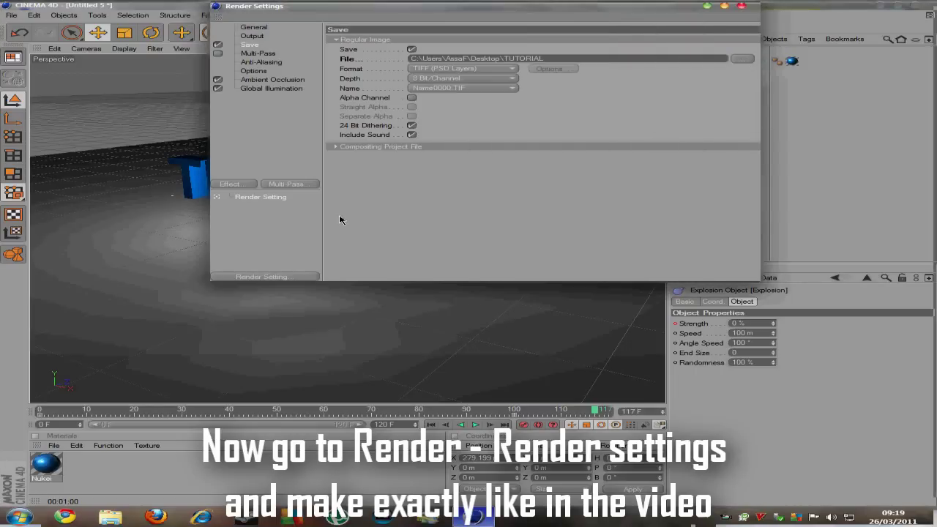
Step: Set the output format to QuickTime Movie and bring up its compression options
{"action": "left_click", "coordinate": [441, 68]}
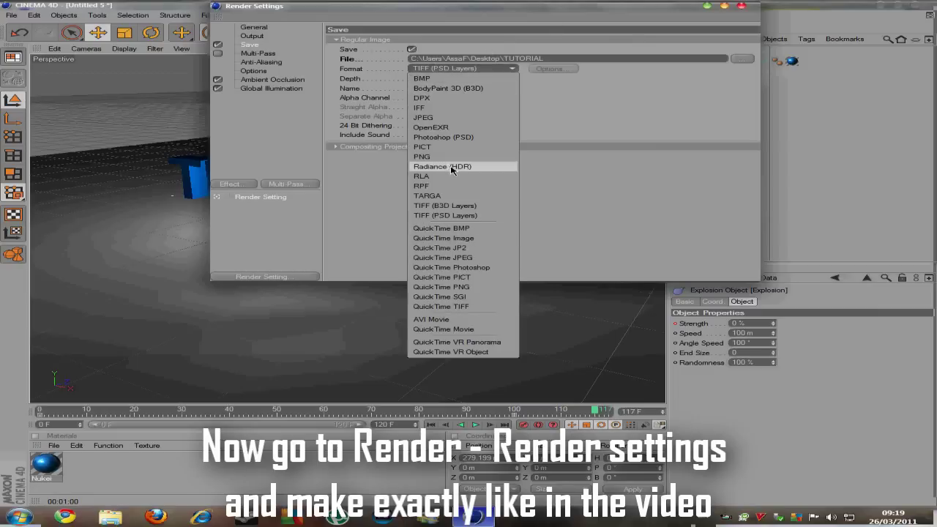
{"action": "left_click", "coordinate": [452, 331]}
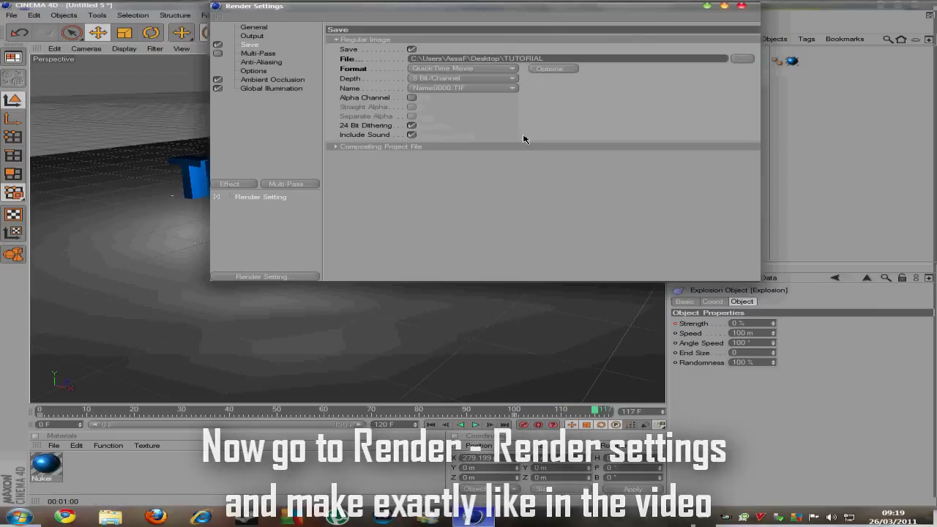
{"action": "left_click", "coordinate": [543, 70]}
Step: Set the QuickTime Animation compression to 60 frames per second and confirm
{"action": "left_click", "coordinate": [427, 122]}
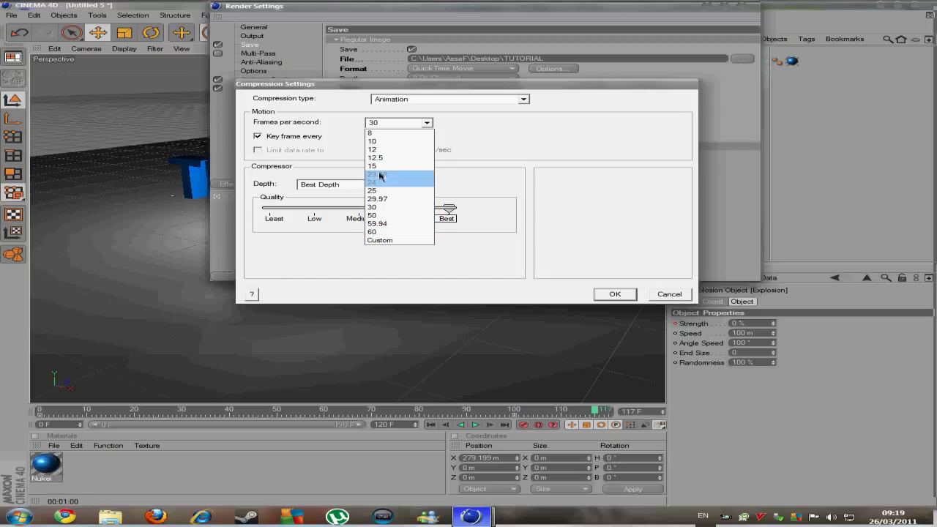
{"action": "left_click", "coordinate": [378, 208]}
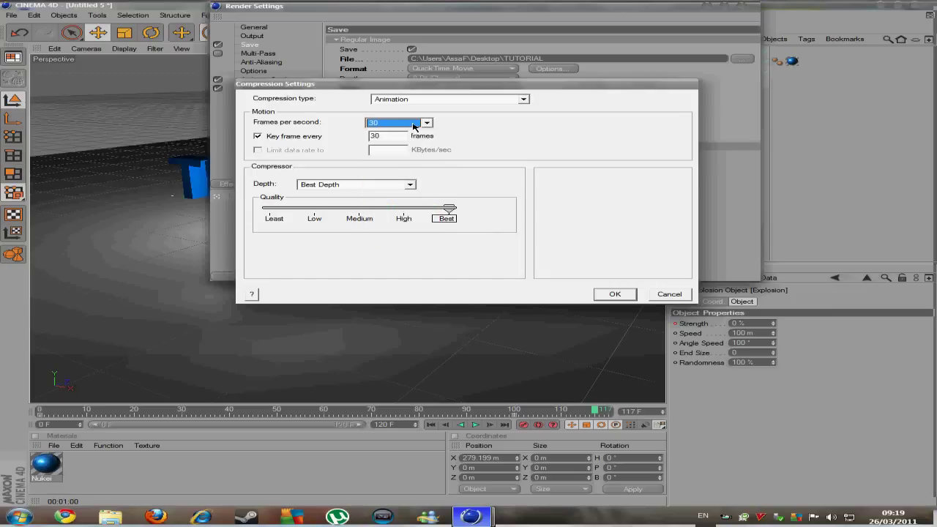
{"action": "left_click", "coordinate": [423, 124]}
{"action": "left_click", "coordinate": [410, 239]}
{"action": "left_click", "coordinate": [607, 296]}
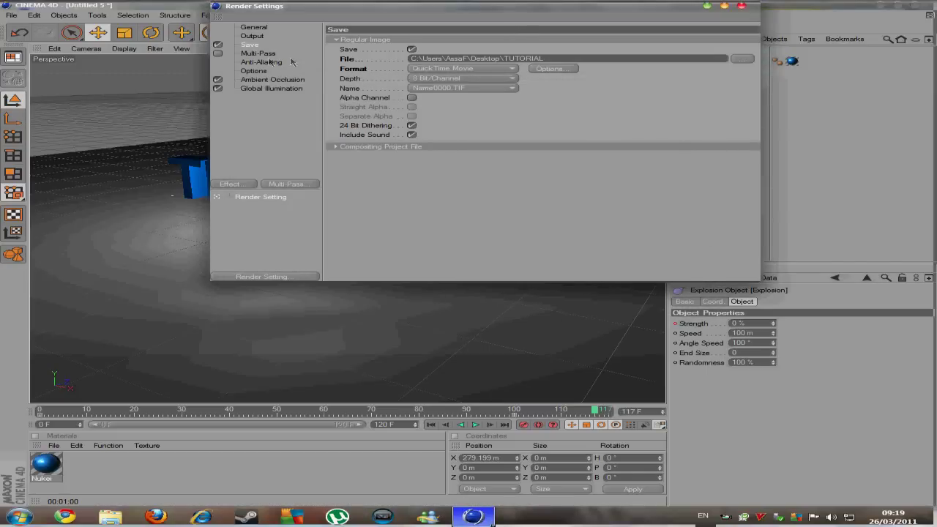
Step: Close Render Settings and render the 121-frame TUTORIAL animation in the Picture Viewer
{"action": "left_click", "coordinate": [742, 6]}
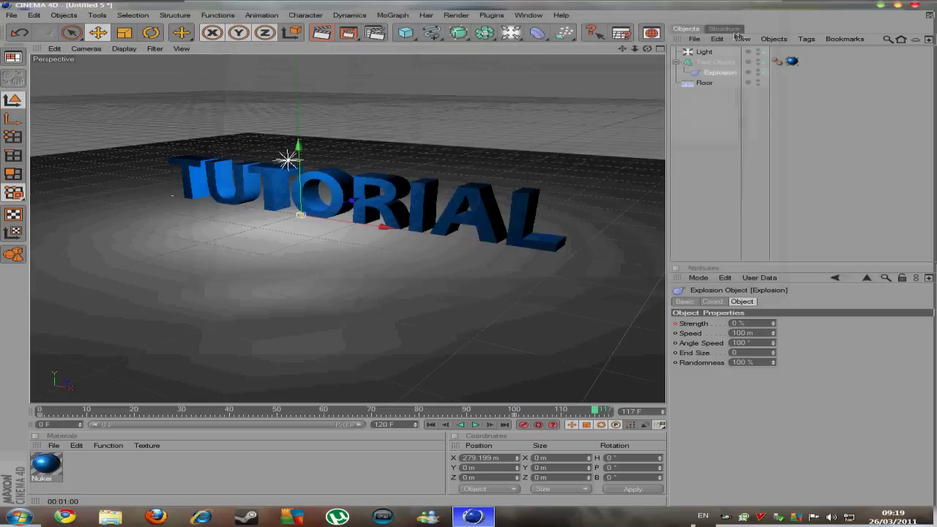
{"action": "left_click", "coordinate": [348, 34]}
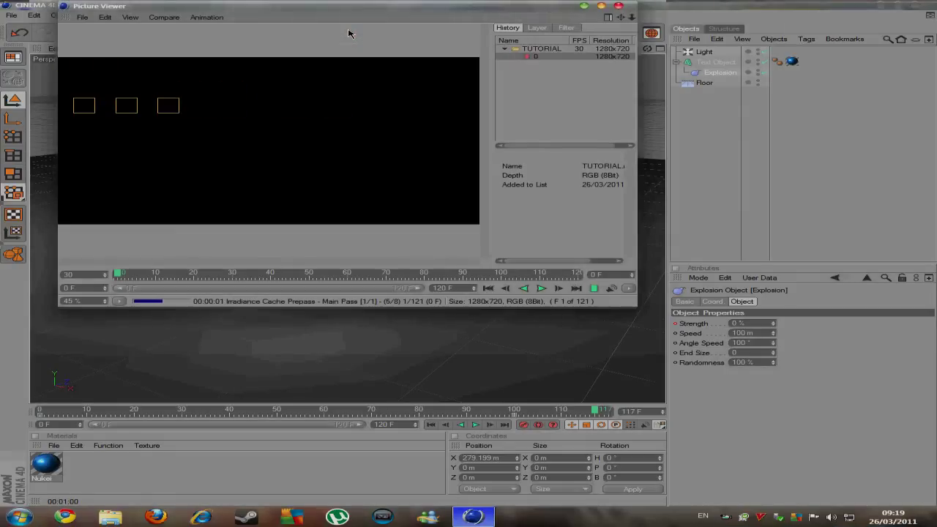